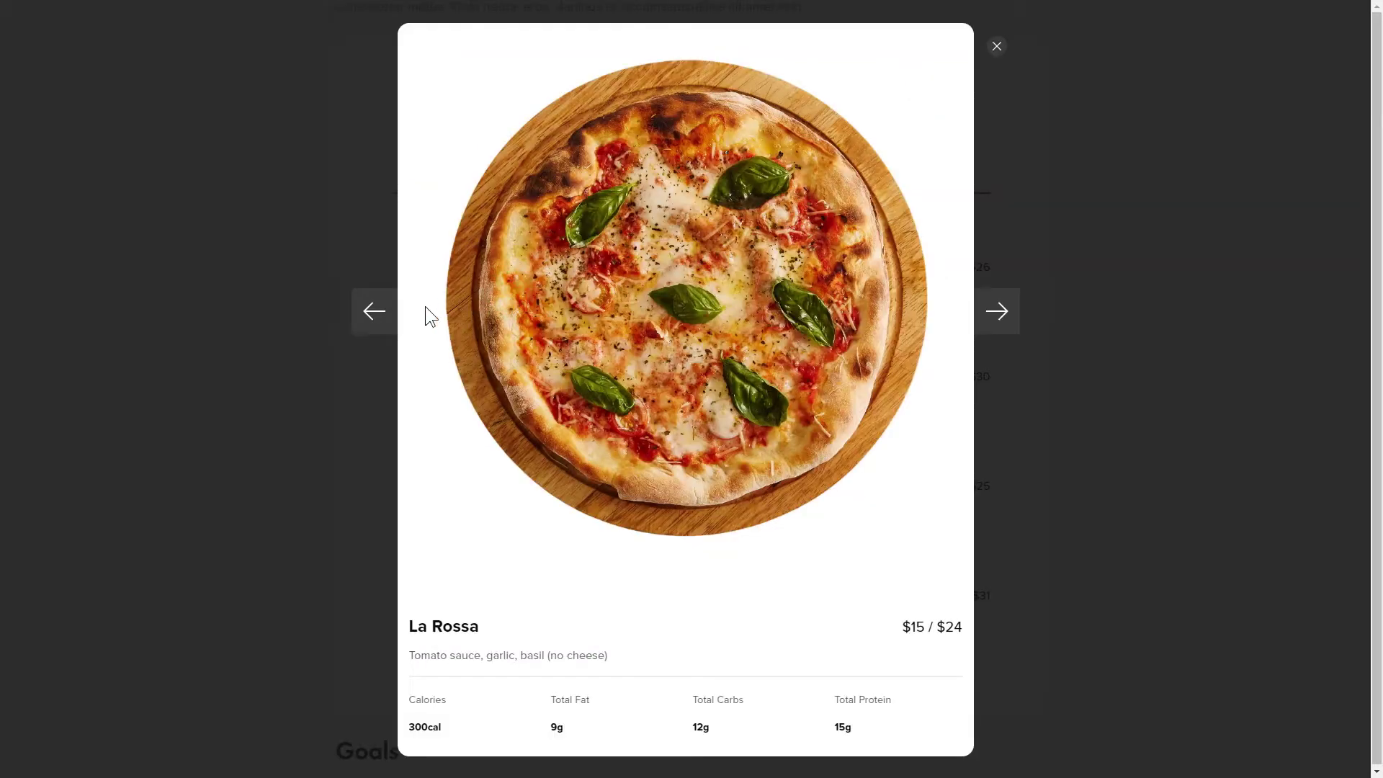
Step back through the pizza popup from La Rossa to Bosco ($17 / $25)
left_click(373, 312)
left_click(374, 312)
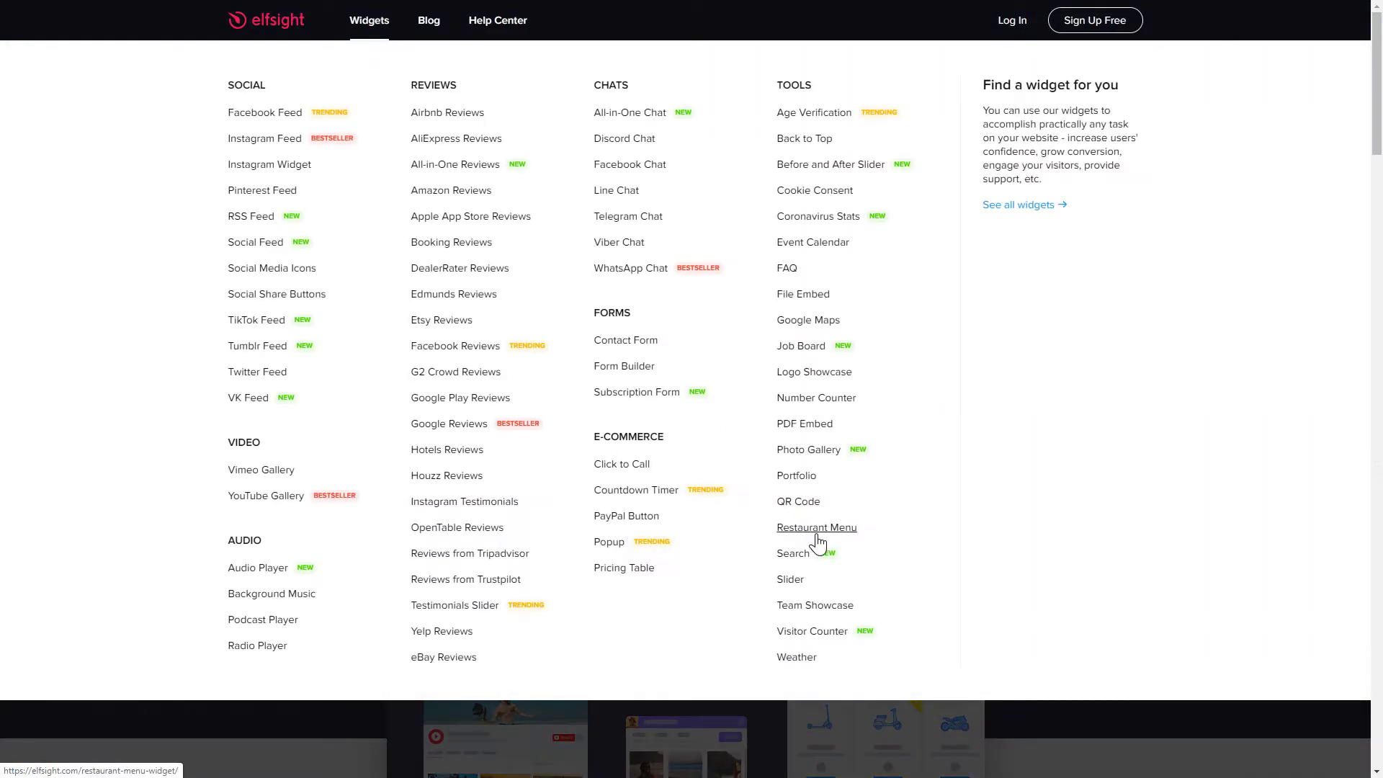
Start a Restaurant Menu widget, preview the Family and Healthy templates, then choose Fast Food Restaurant
left_click(817, 530)
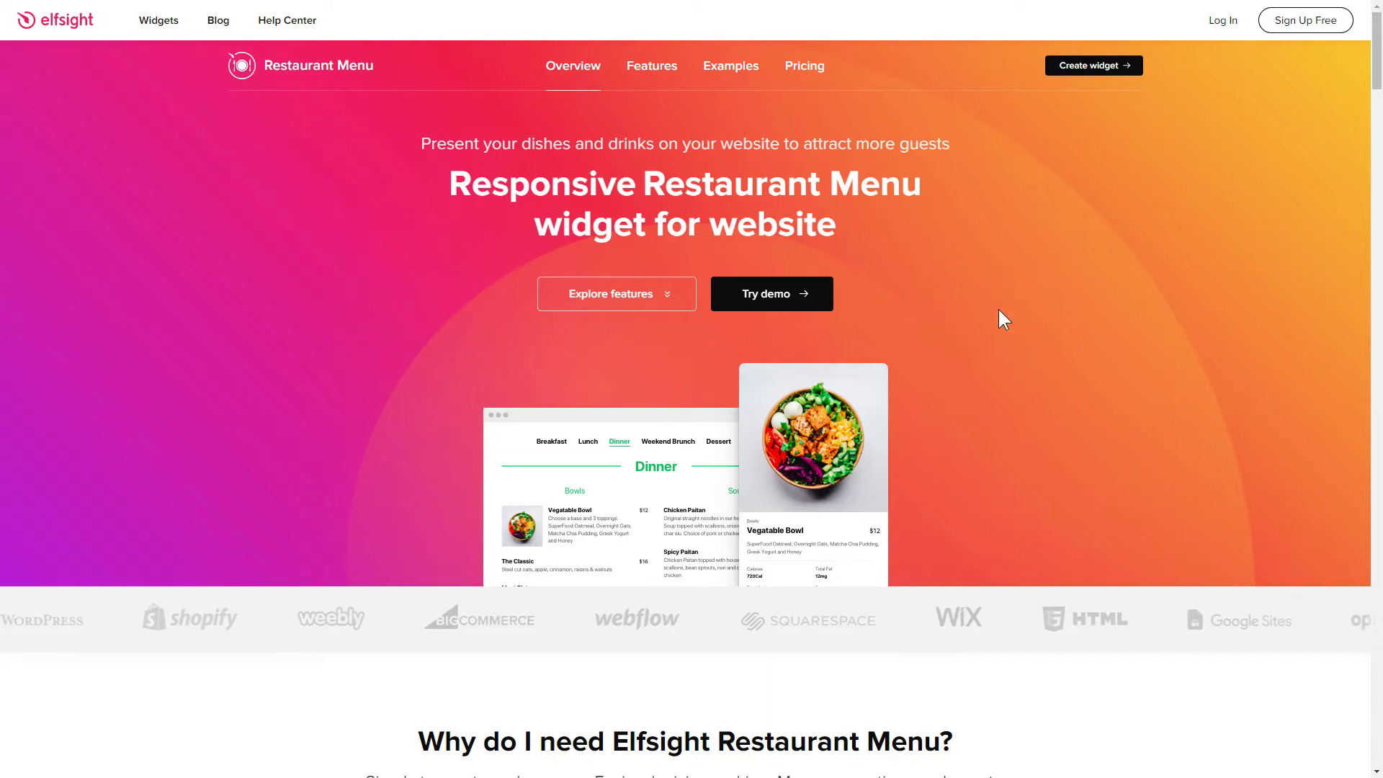
left_click(1089, 76)
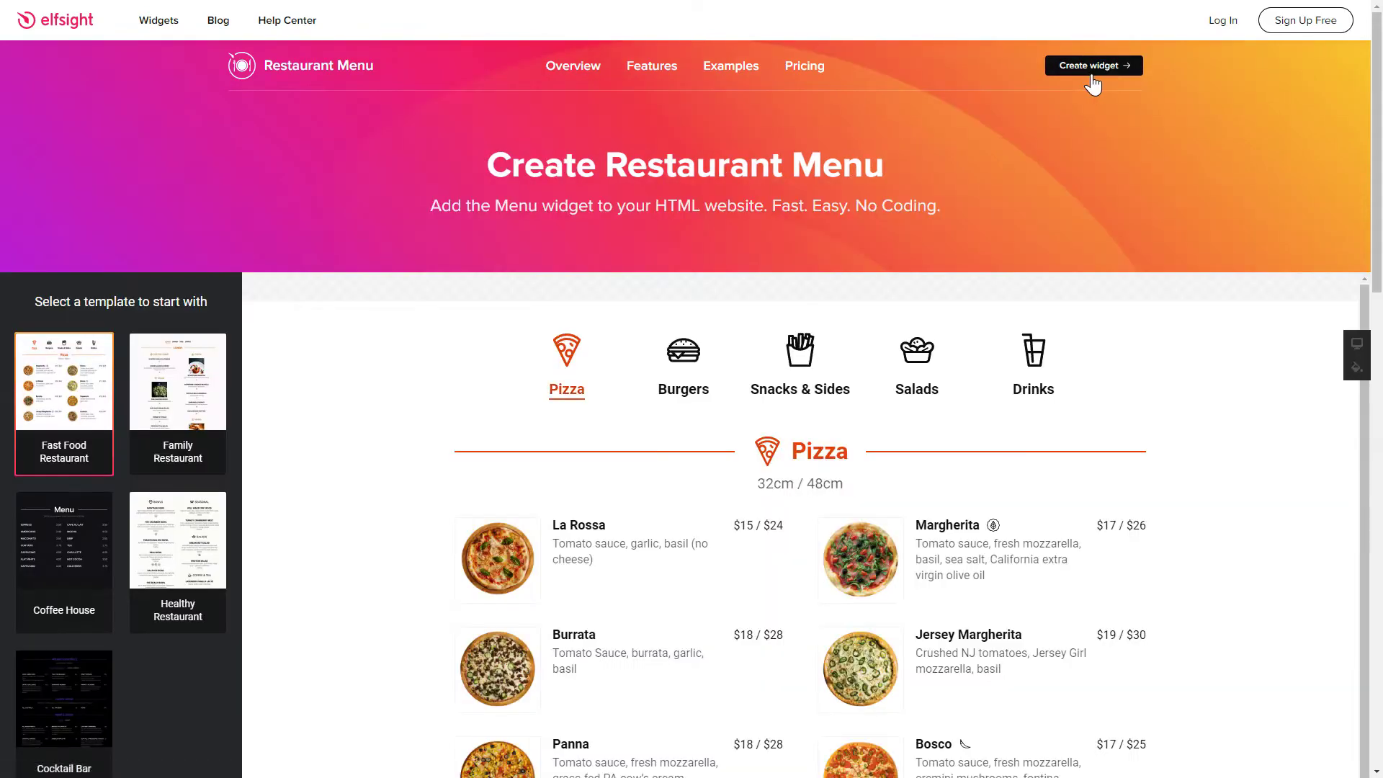
scroll(1326, 262, "down", 2)
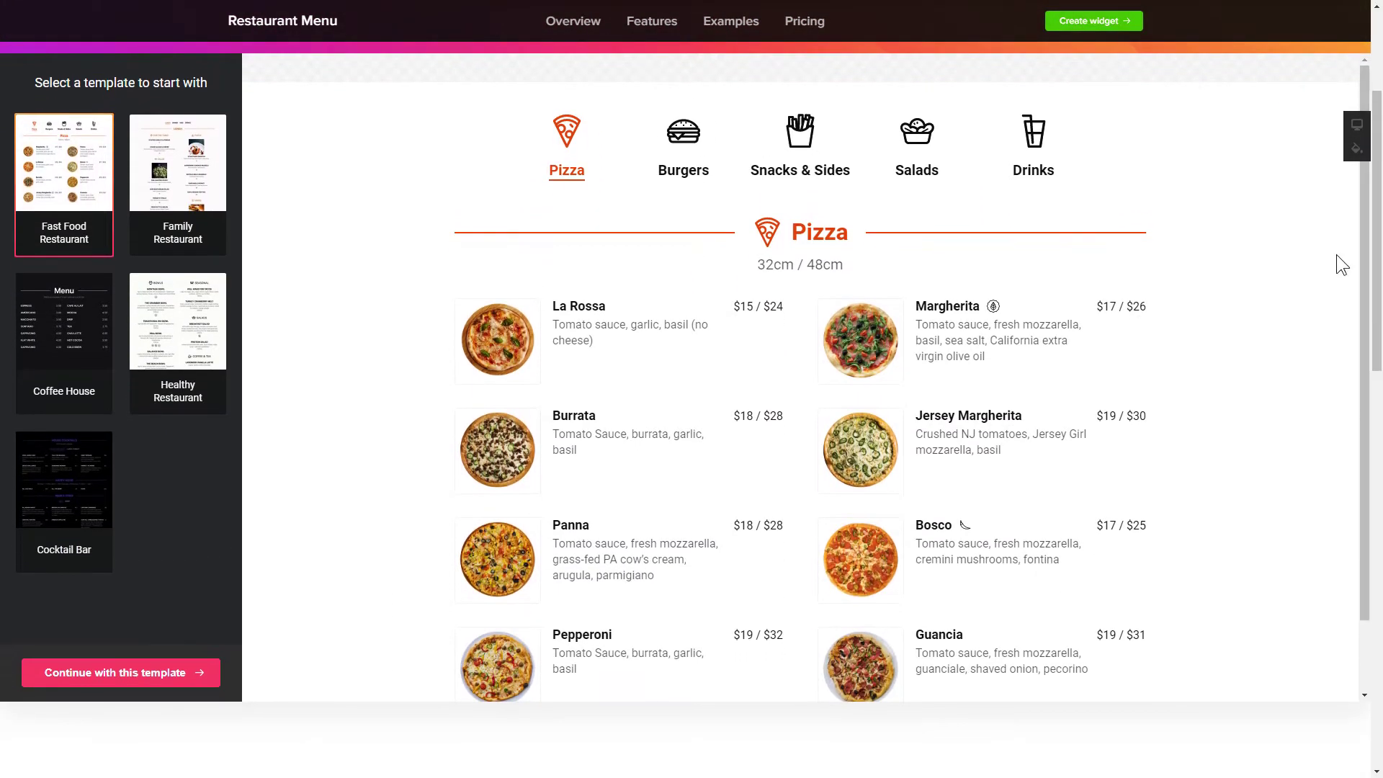
left_click(180, 205)
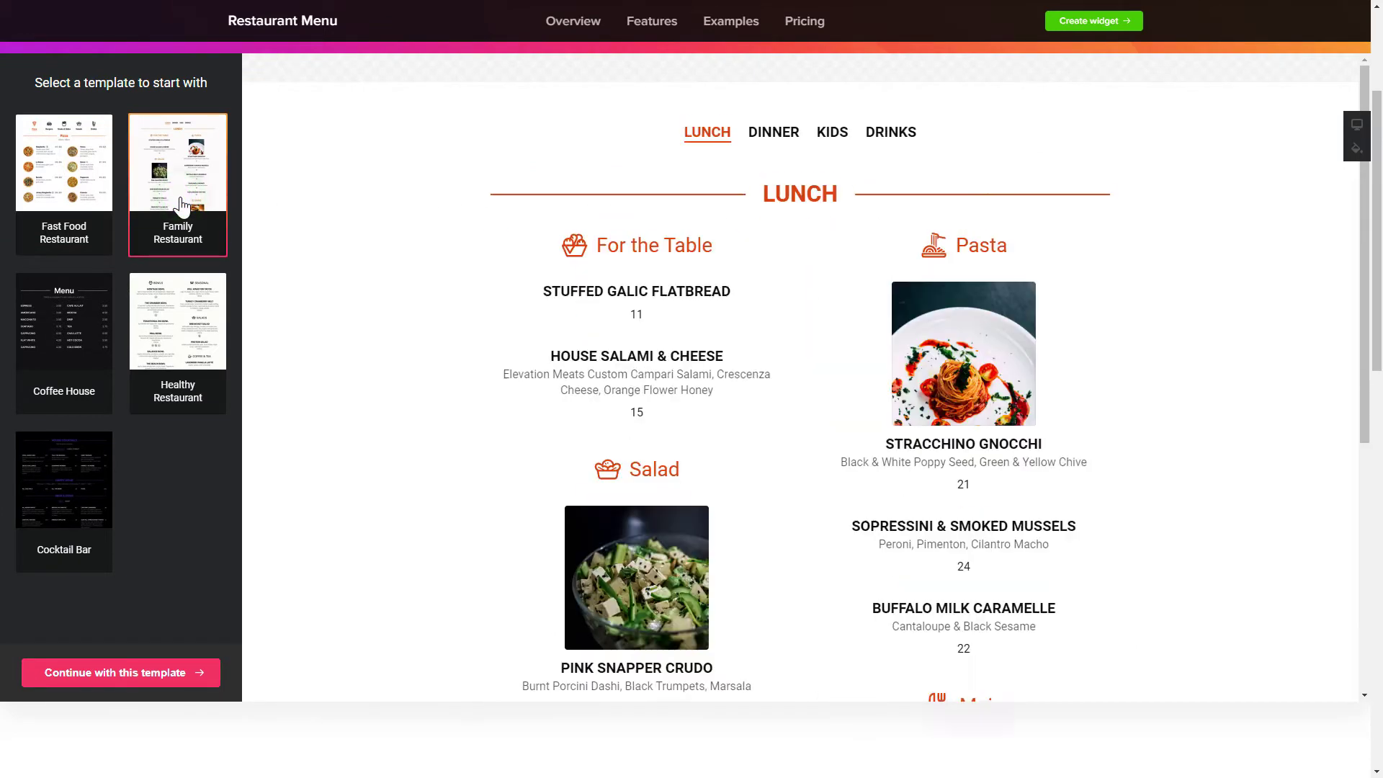
left_click(181, 335)
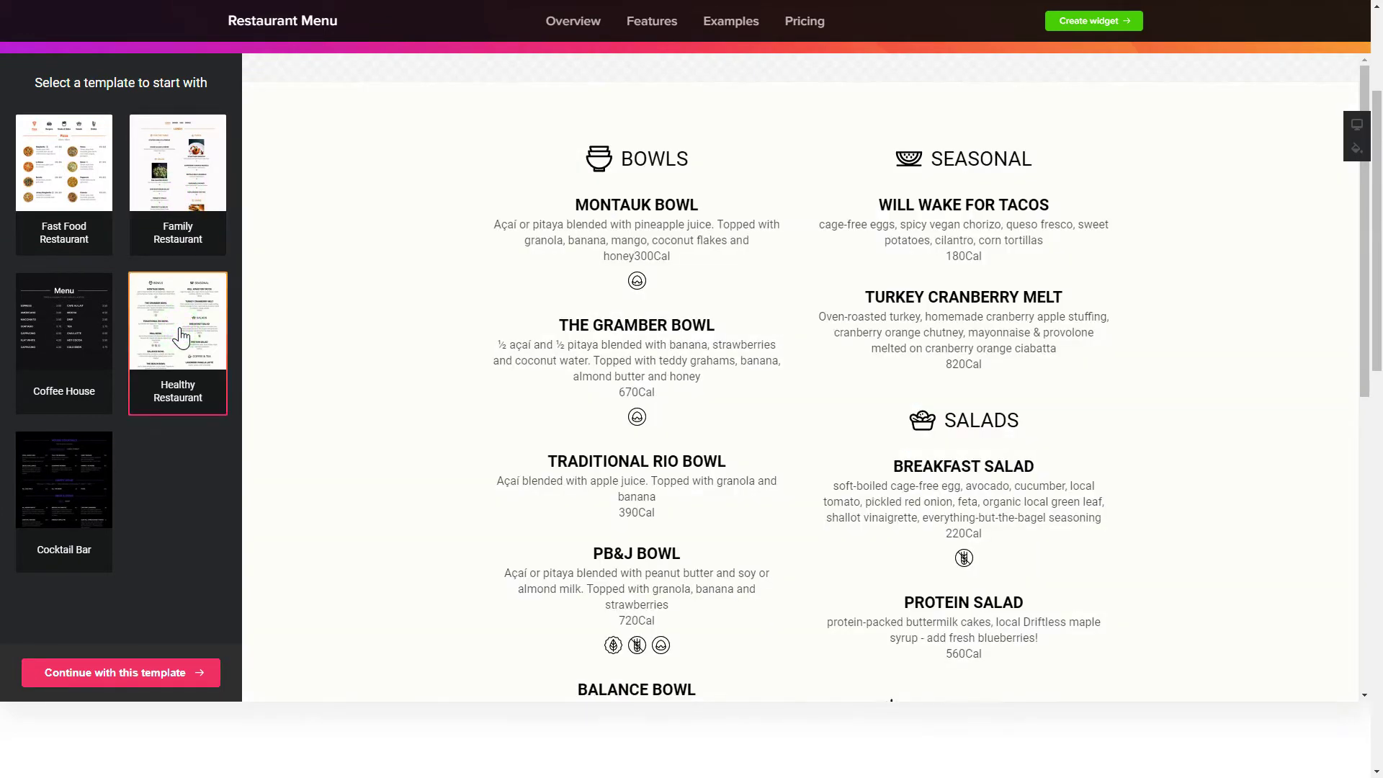
left_click(65, 199)
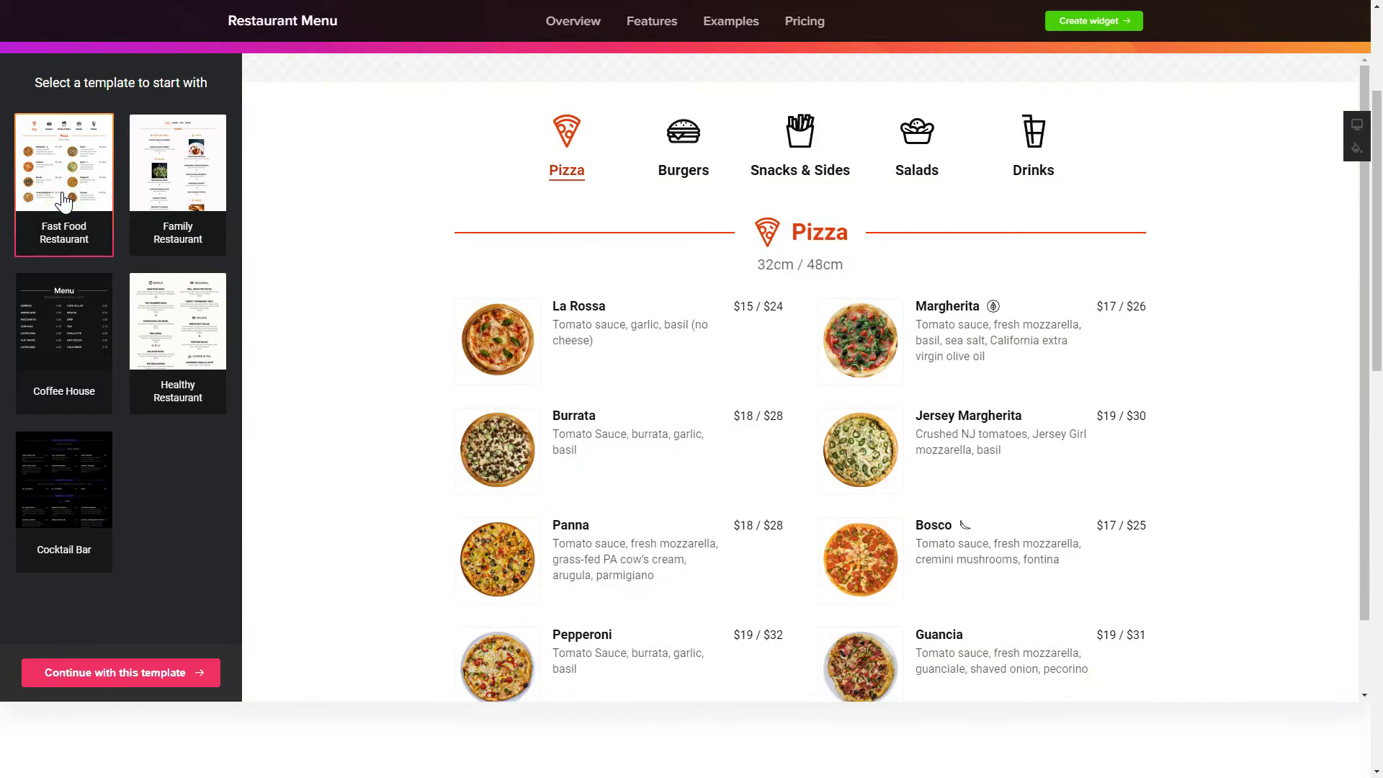
Enter the editor and browse the Pizza menu's icon library without changing the icon
left_click(114, 677)
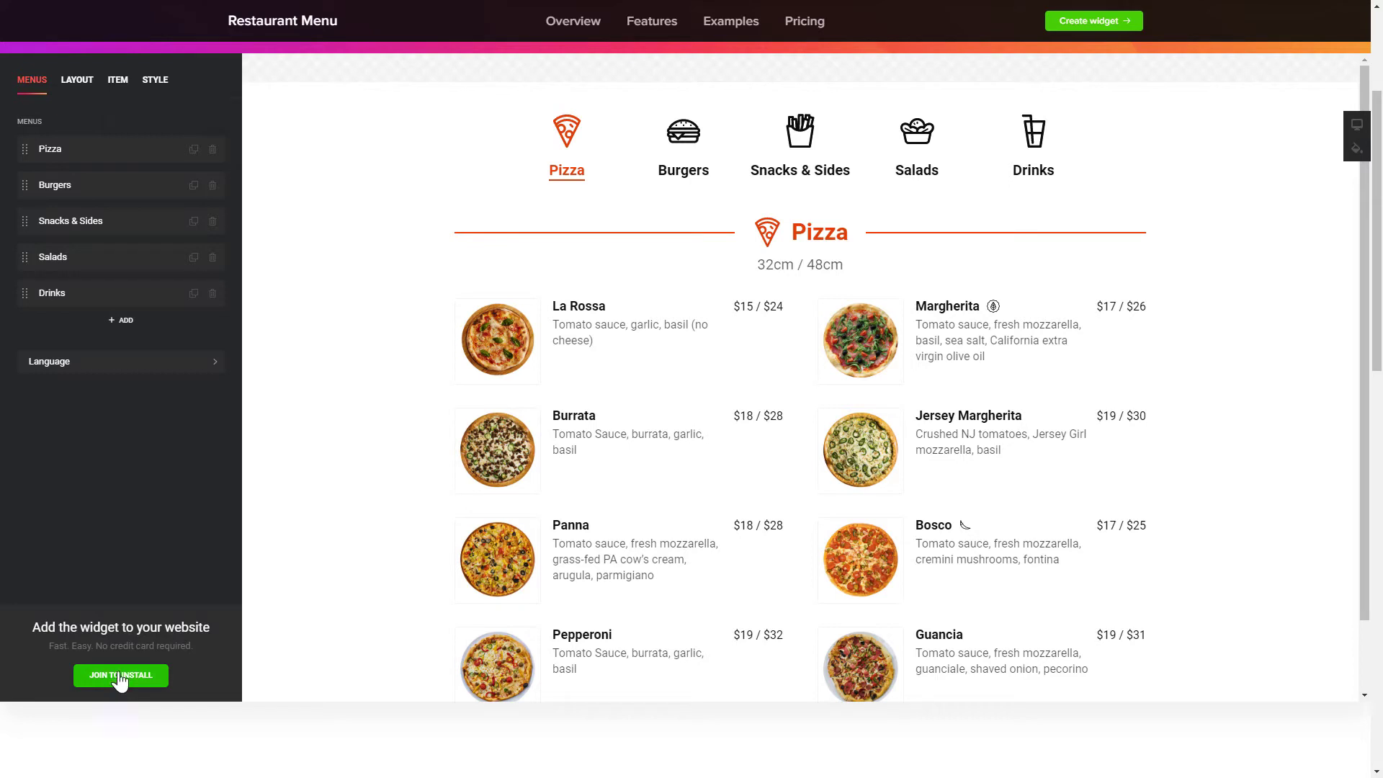
left_click(157, 152)
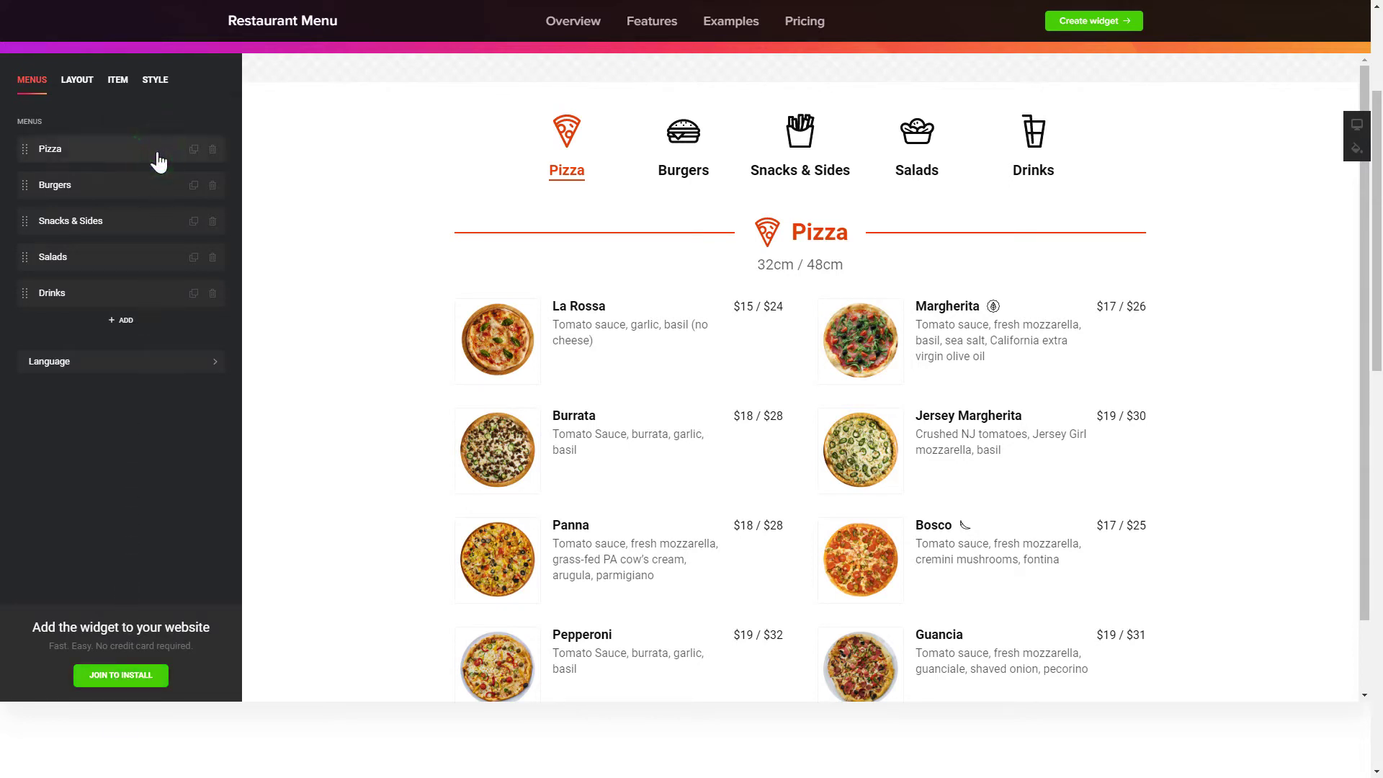
left_click(137, 371)
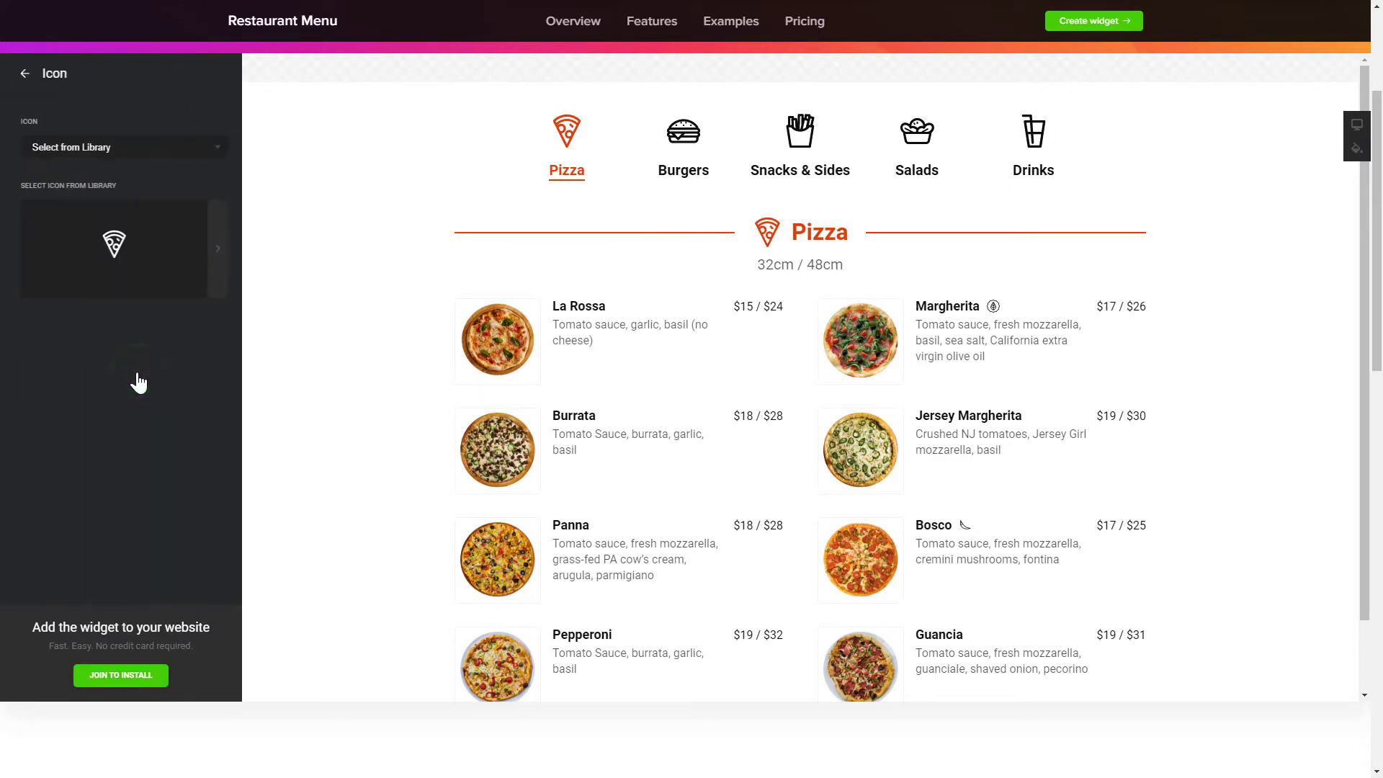
left_click(159, 257)
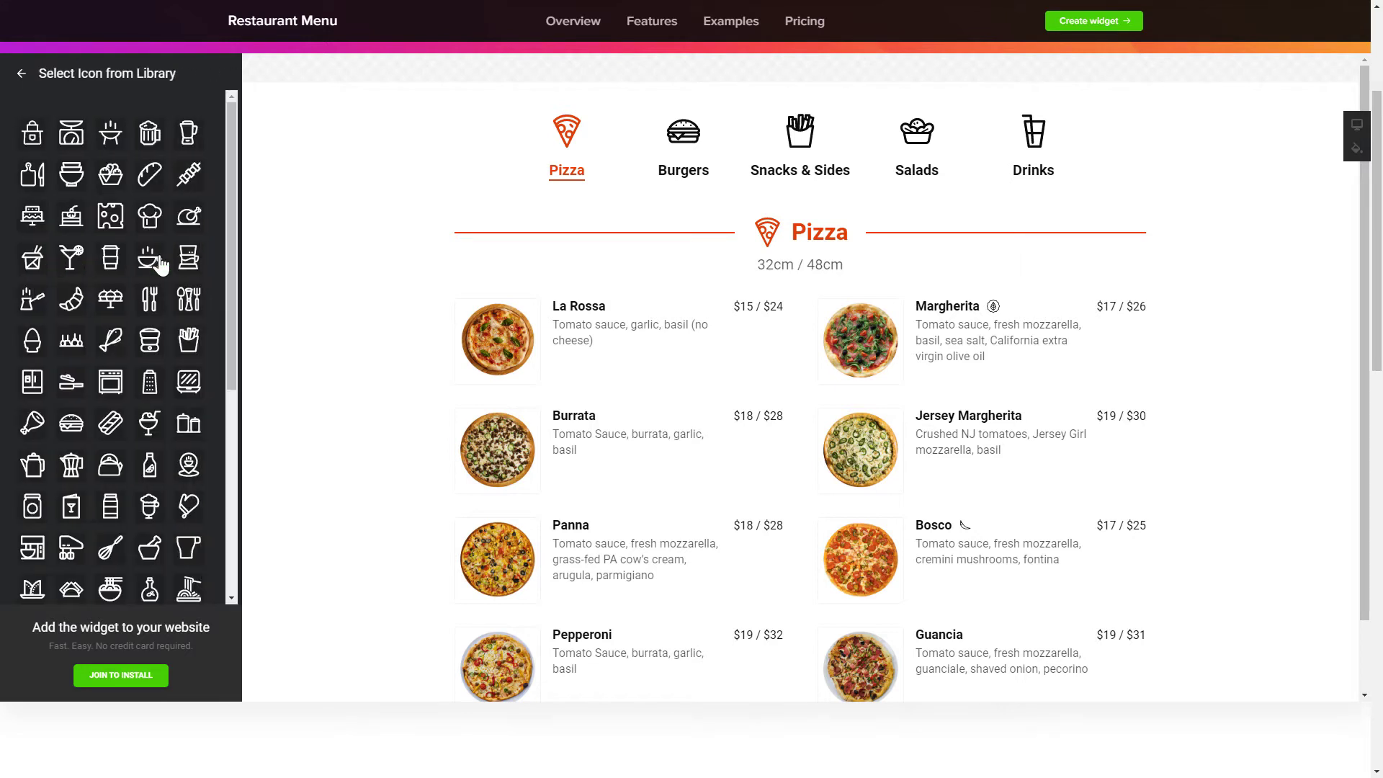
left_click(22, 78)
left_click(22, 77)
Browse the section layout, item layout and style options, then return to the Menus list
left_click(76, 81)
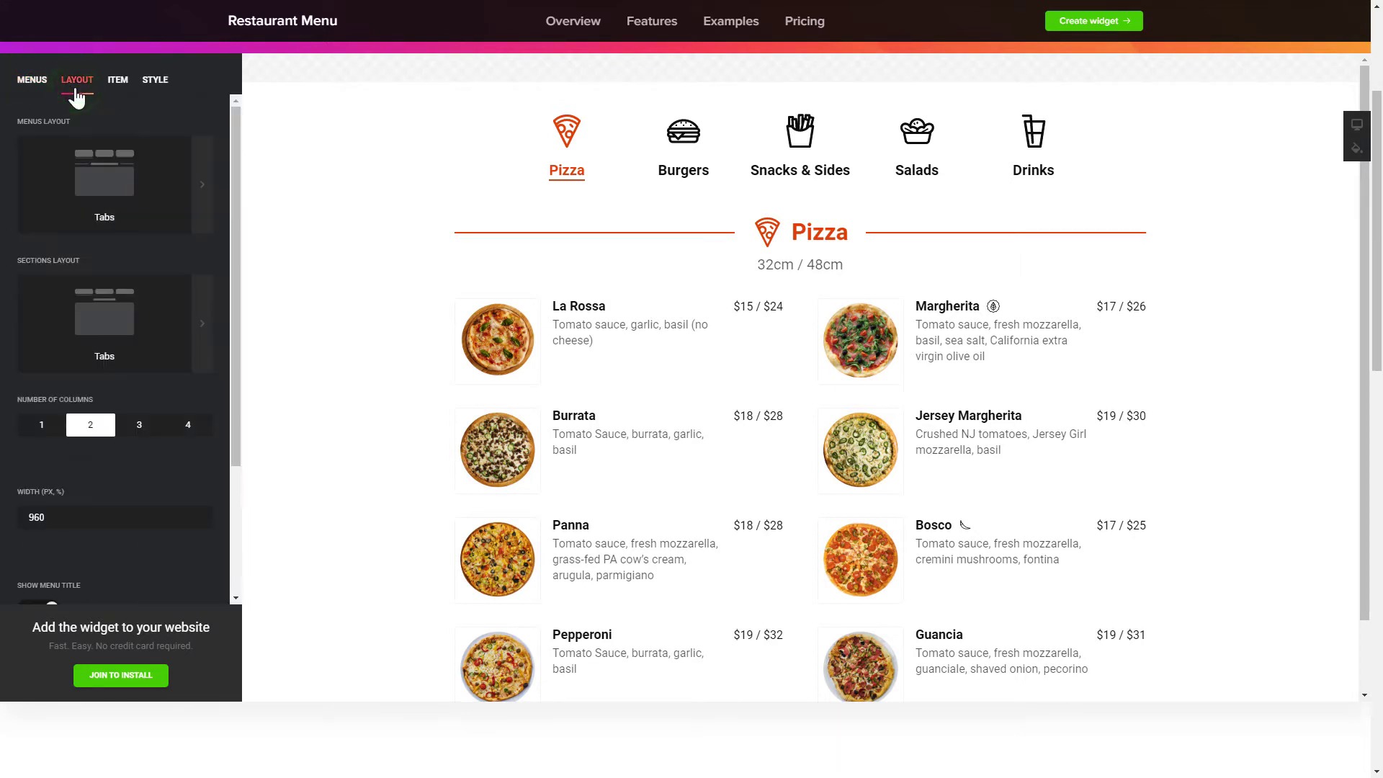
left_click(155, 329)
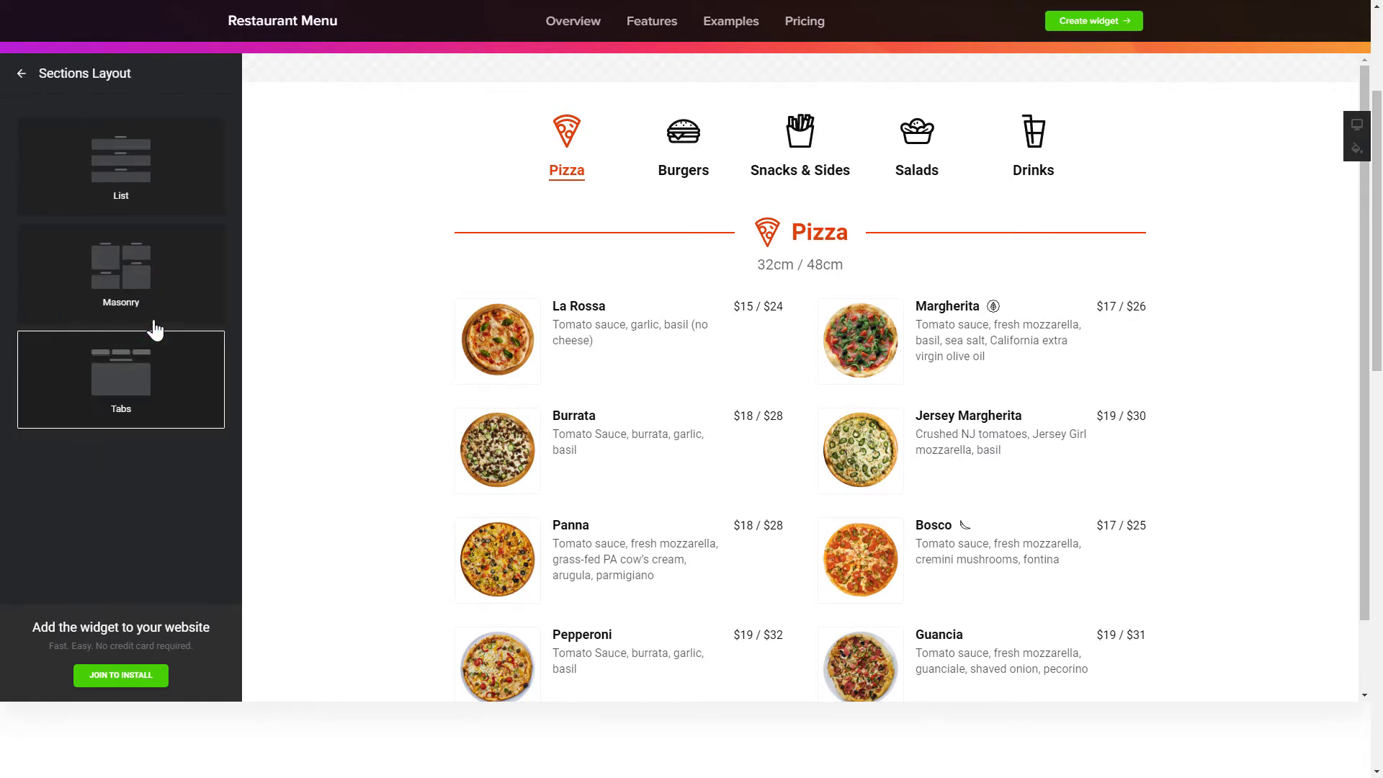
left_click(22, 75)
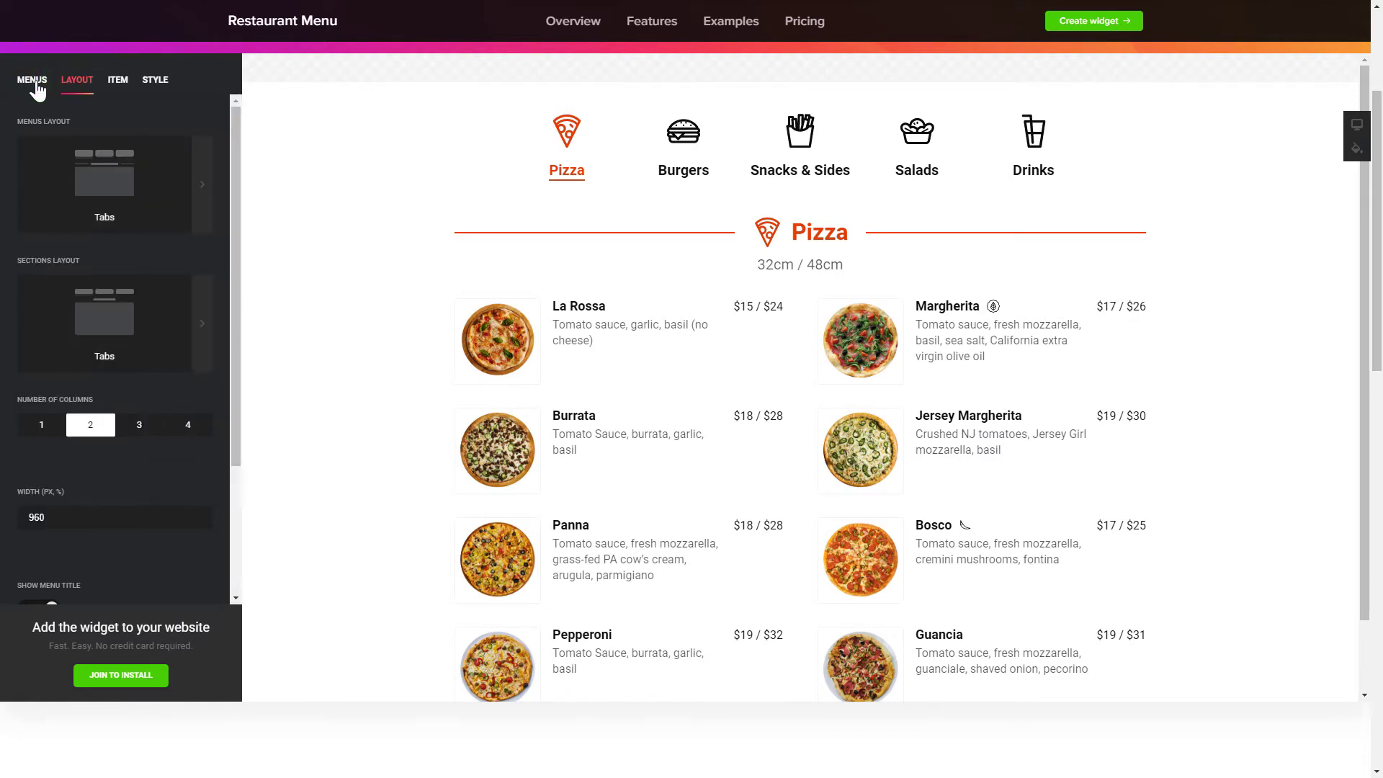
left_click(118, 82)
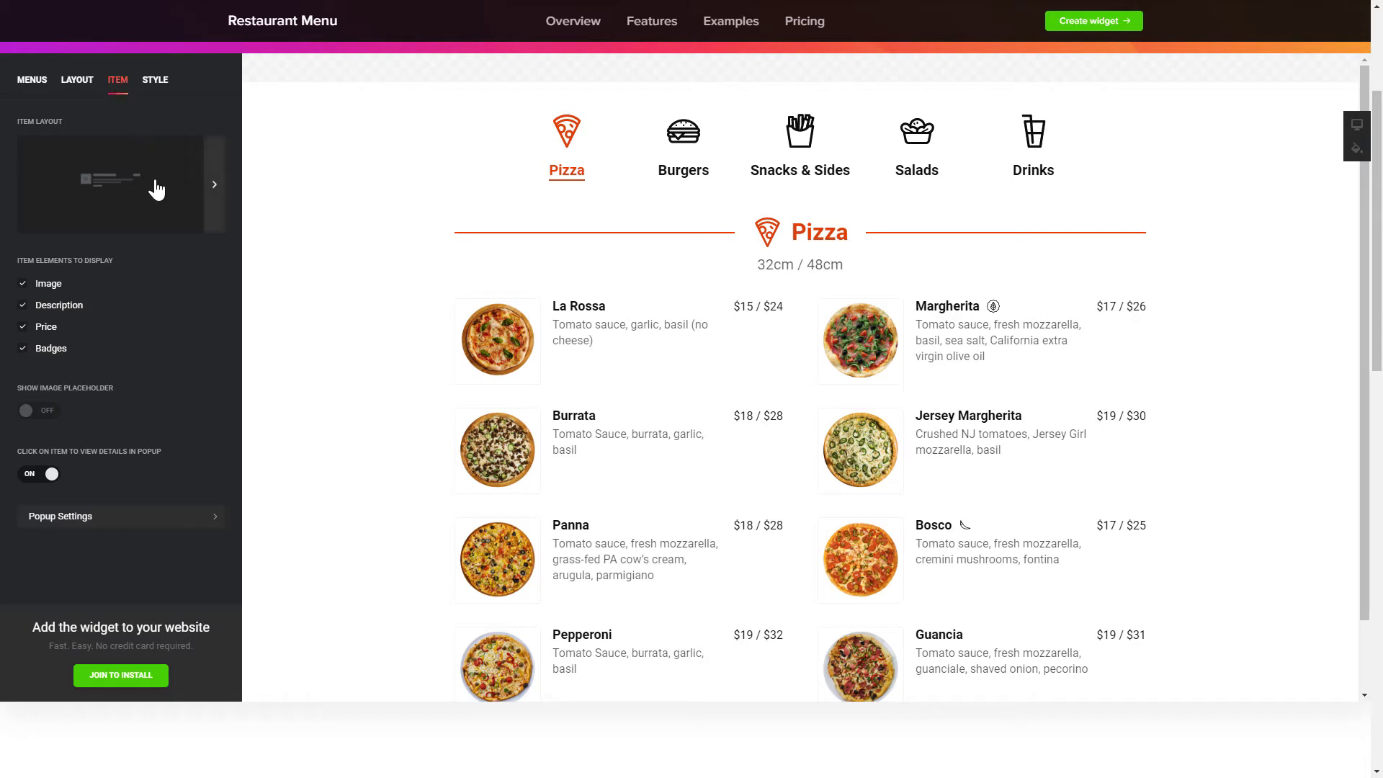
left_click(156, 202)
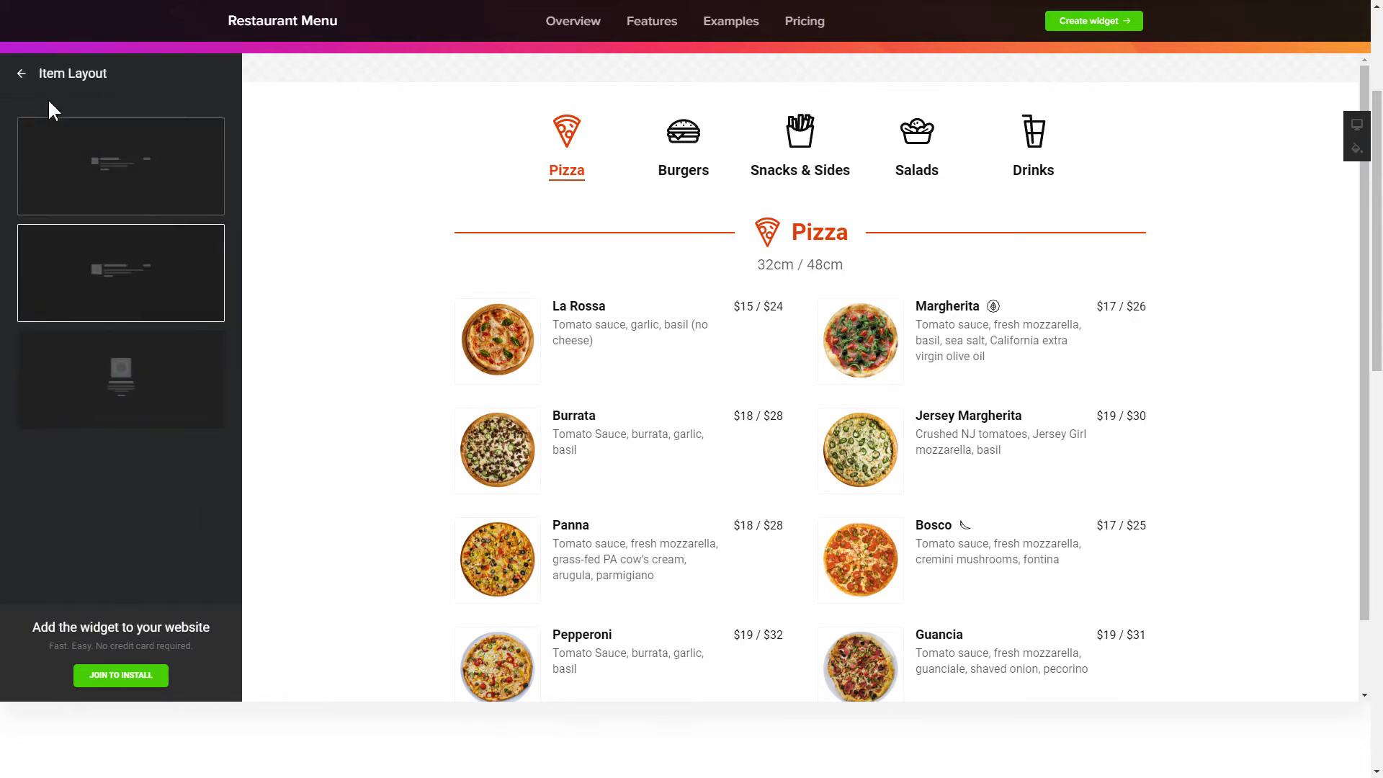
left_click(23, 82)
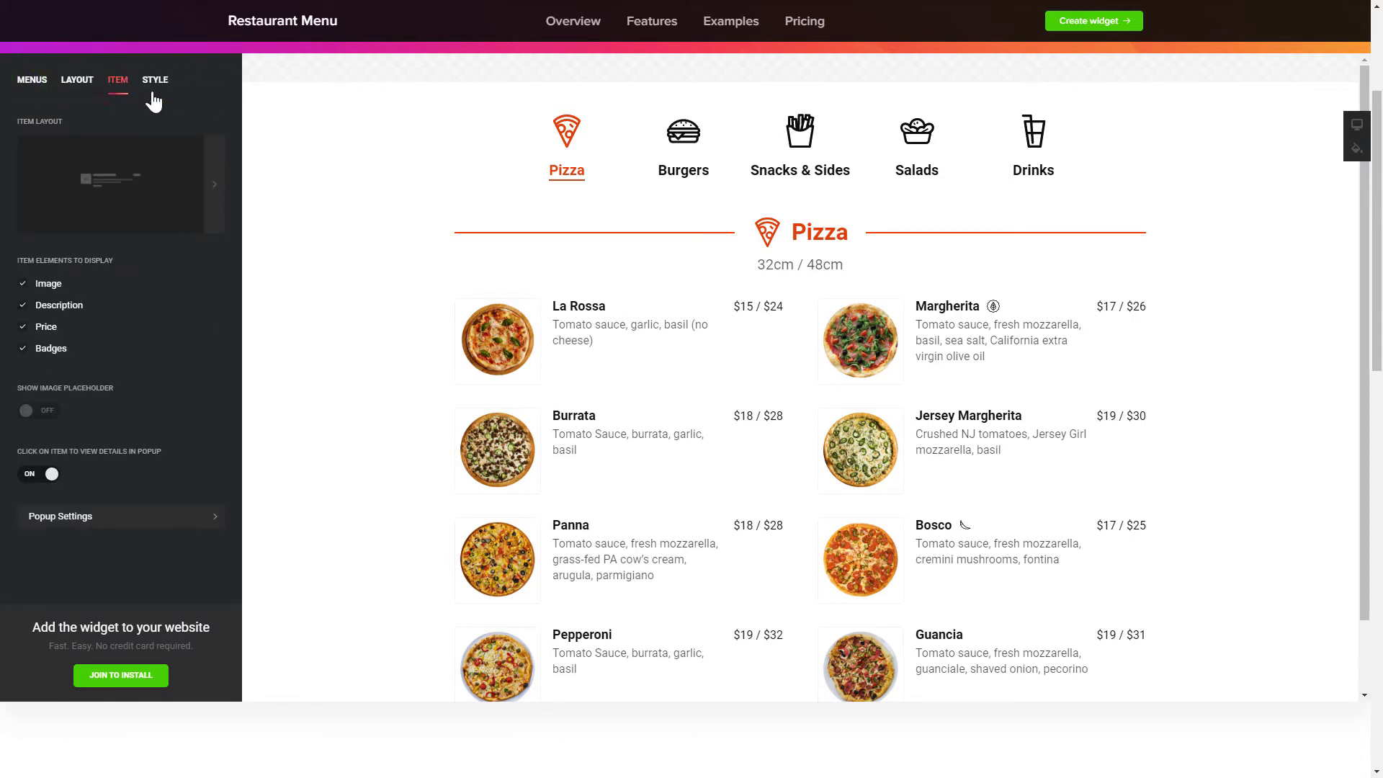
left_click(155, 95)
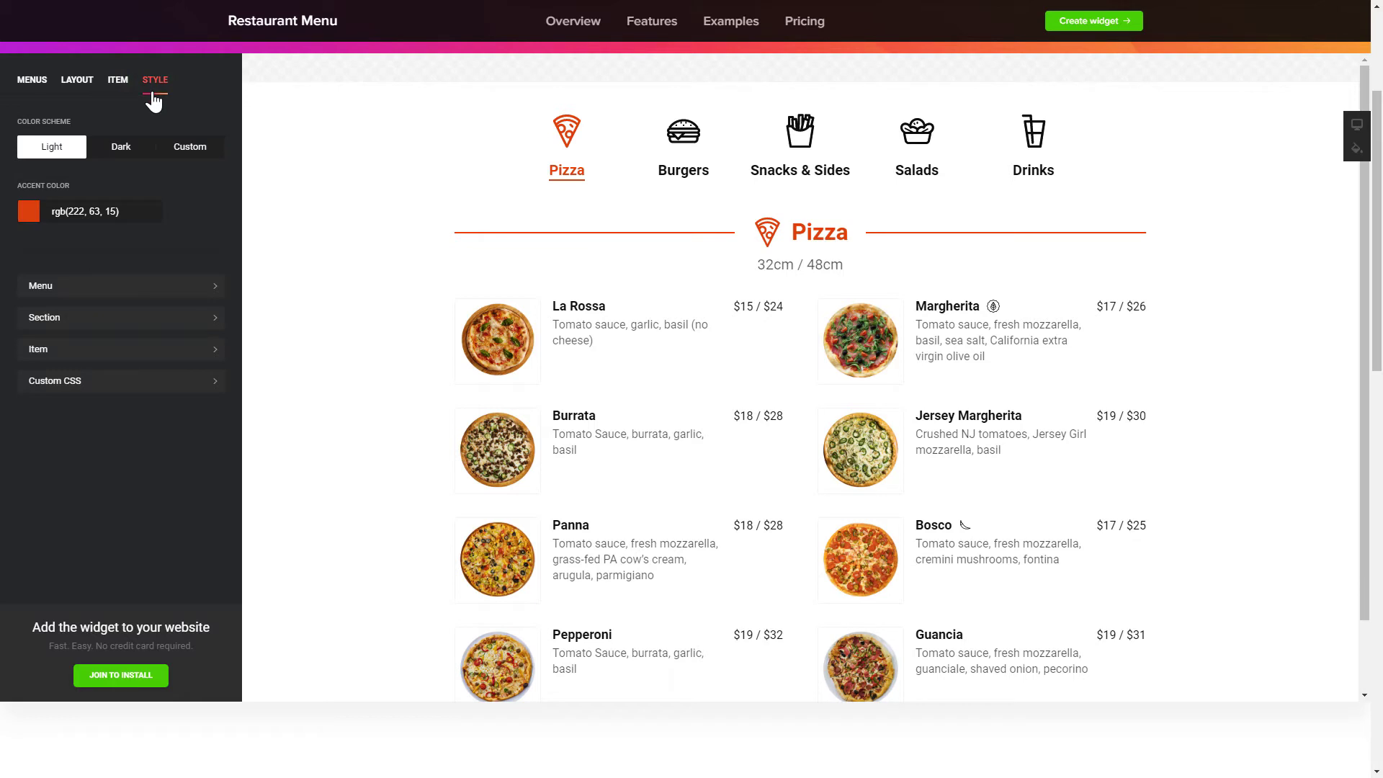
left_click(34, 98)
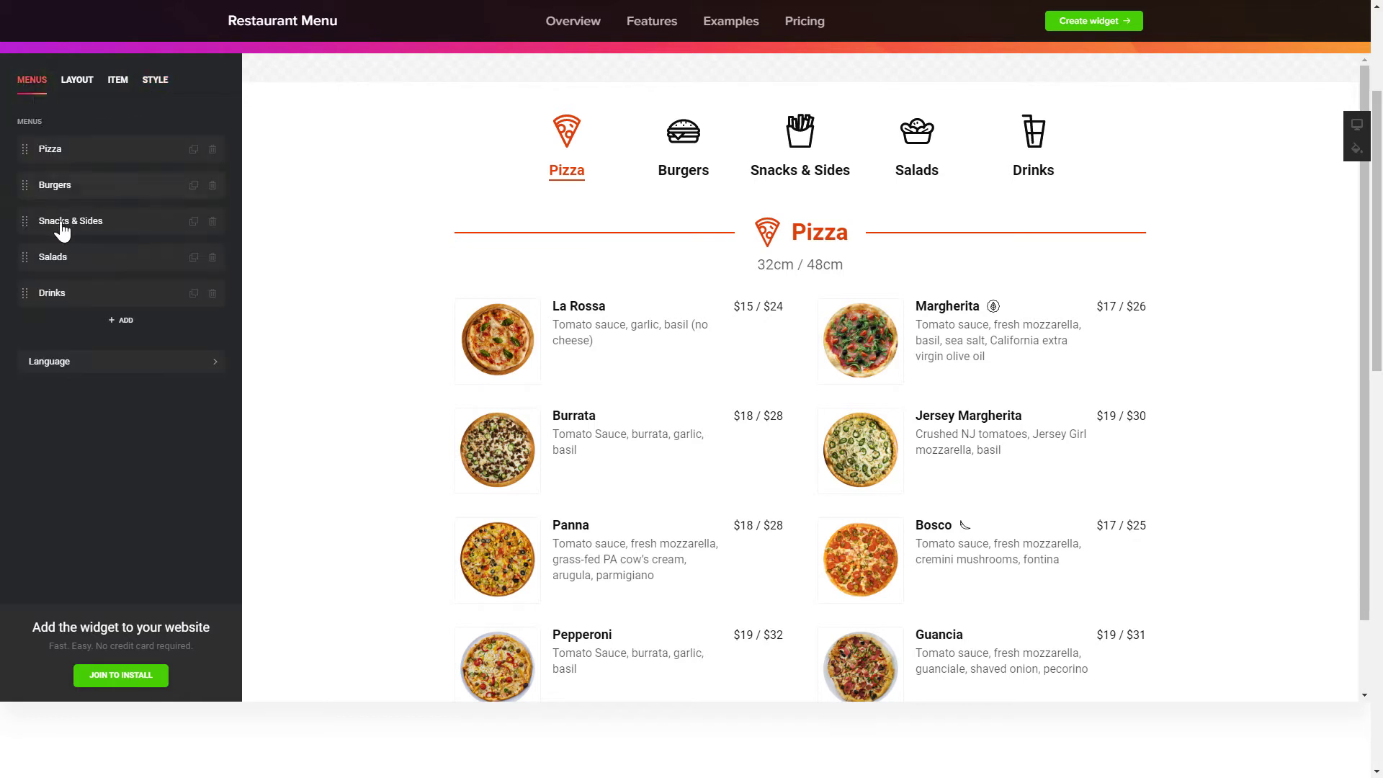
Sign up for an Elfsight account with an email and password via Join to Install
left_click(118, 683)
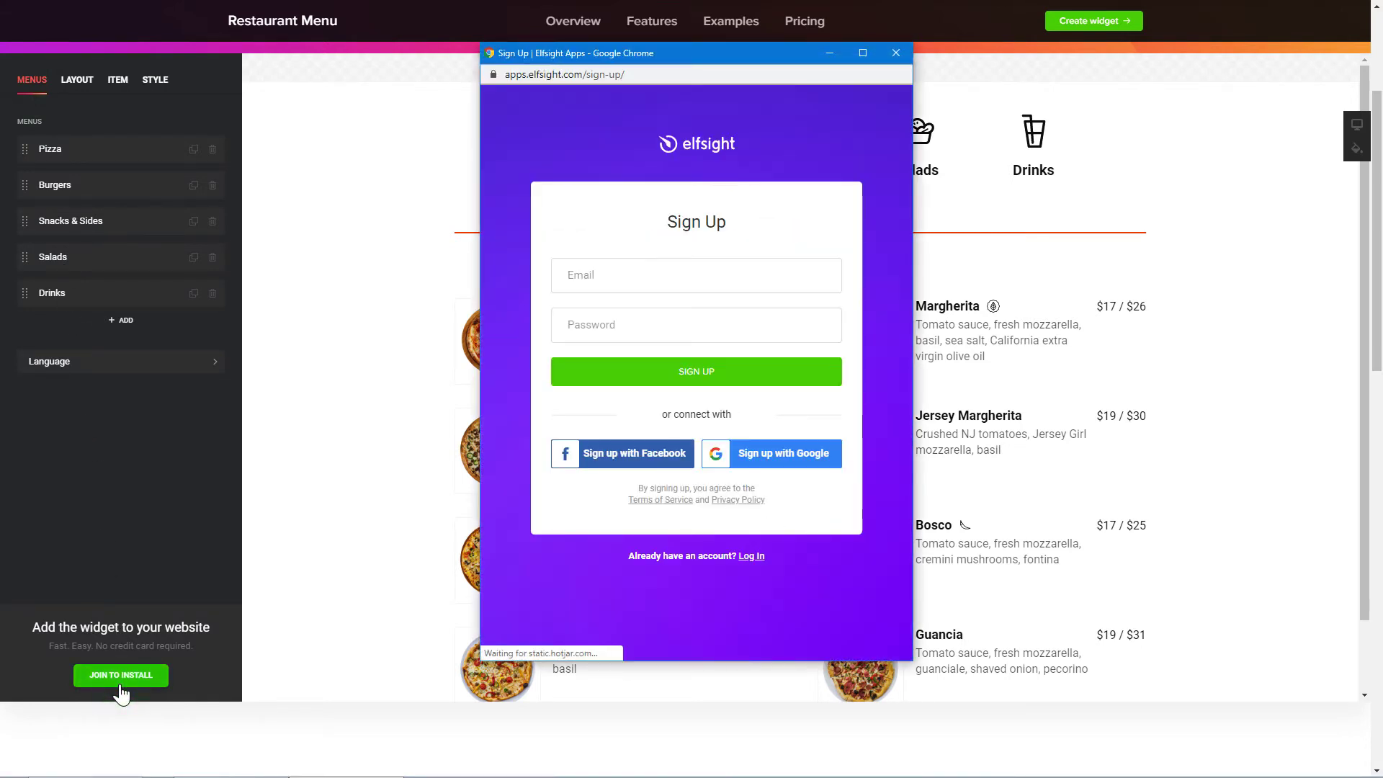
left_click(794, 275)
type("example@elfsight.com")
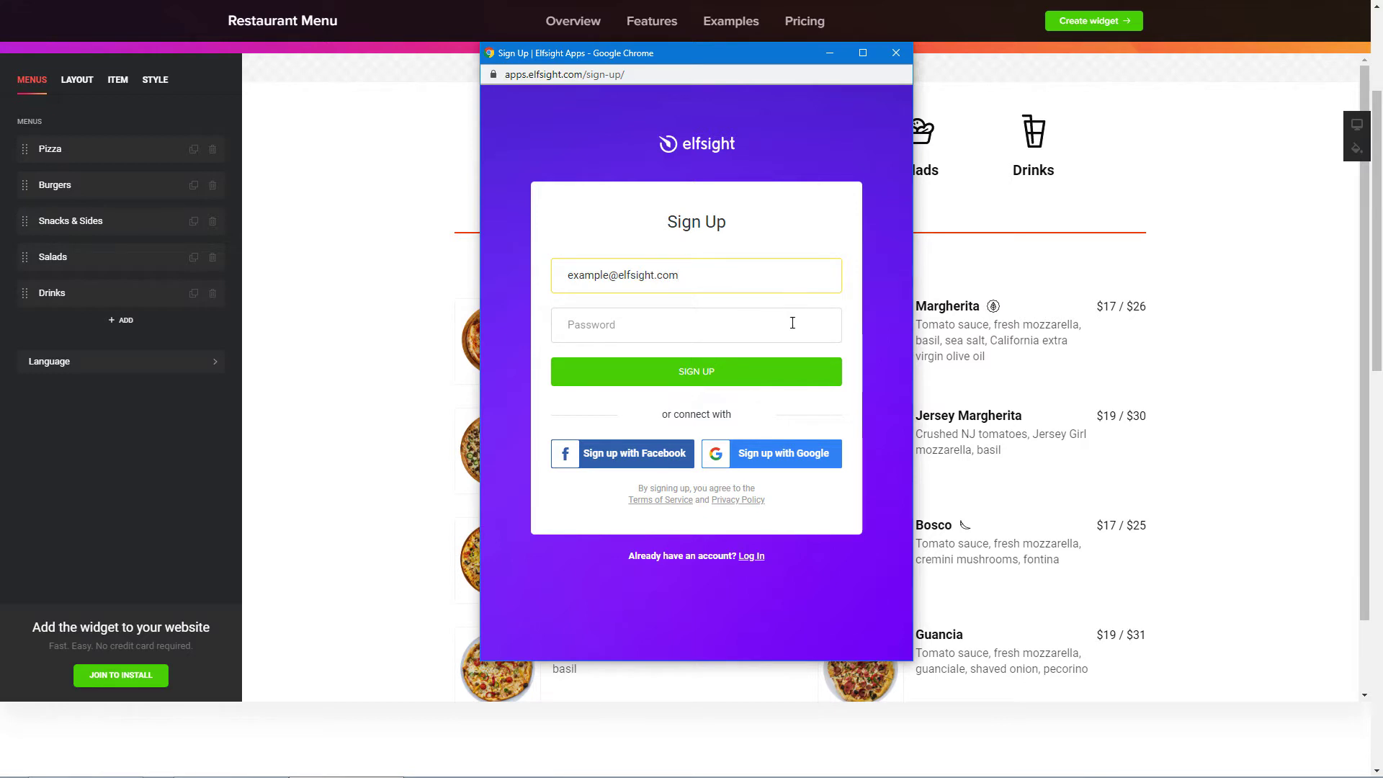
left_click(792, 326)
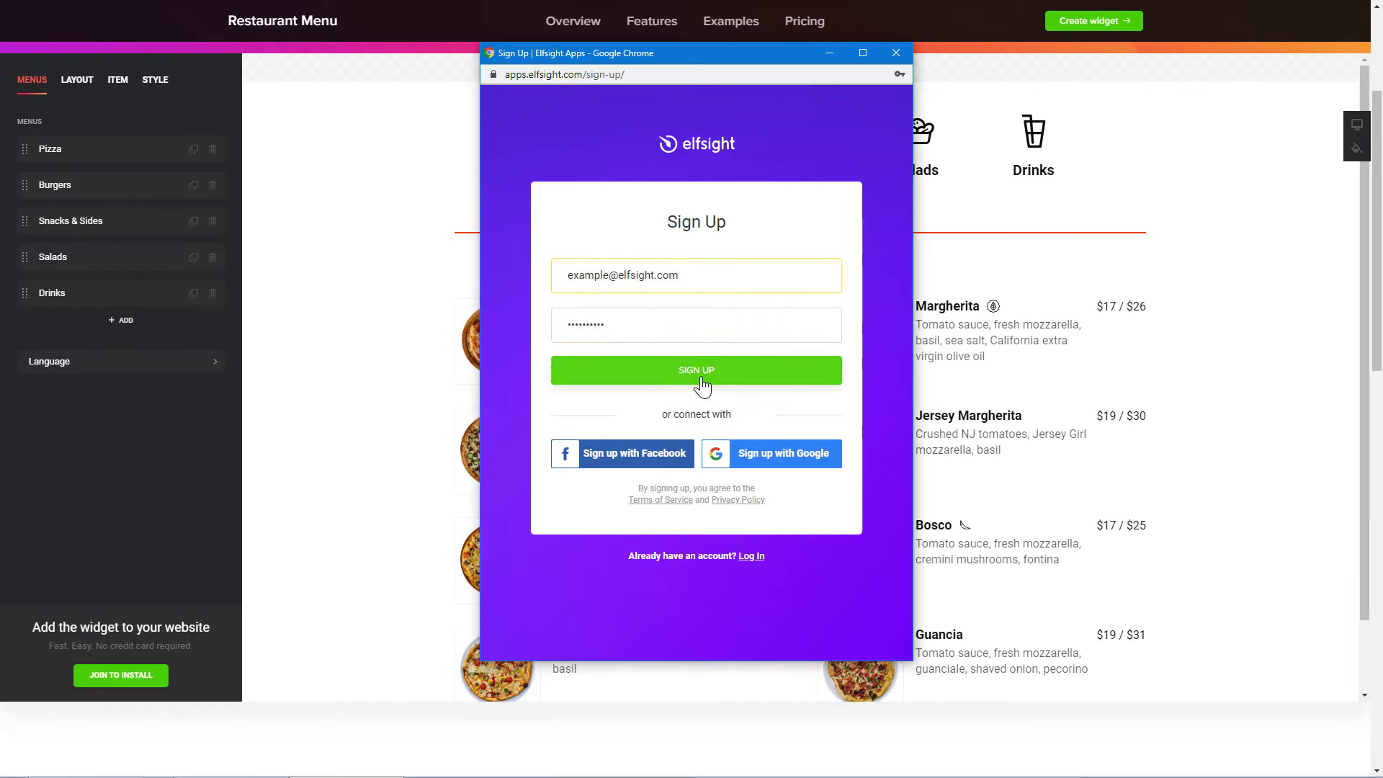
left_click(697, 384)
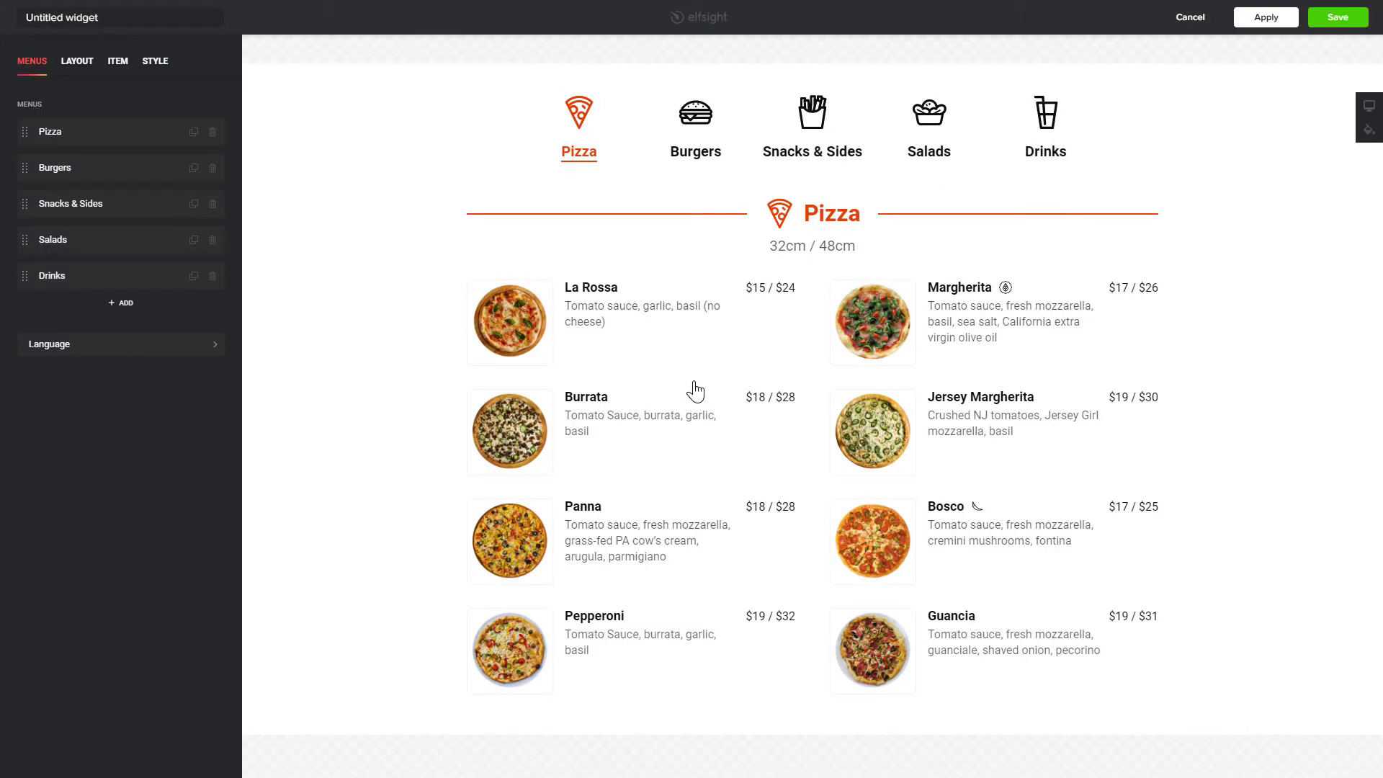
Save the widget and copy its installation code from the Add to website dialog
left_click(1337, 26)
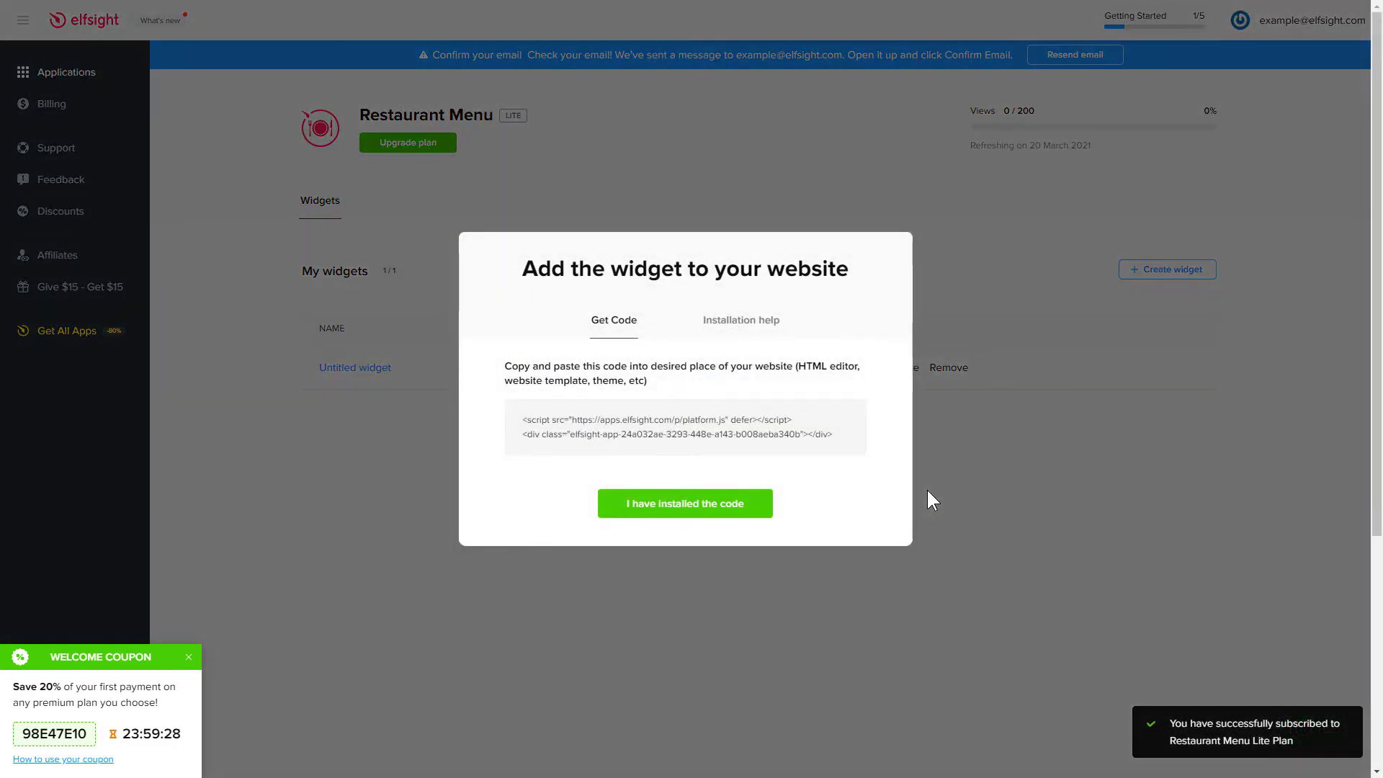
left_click(843, 442)
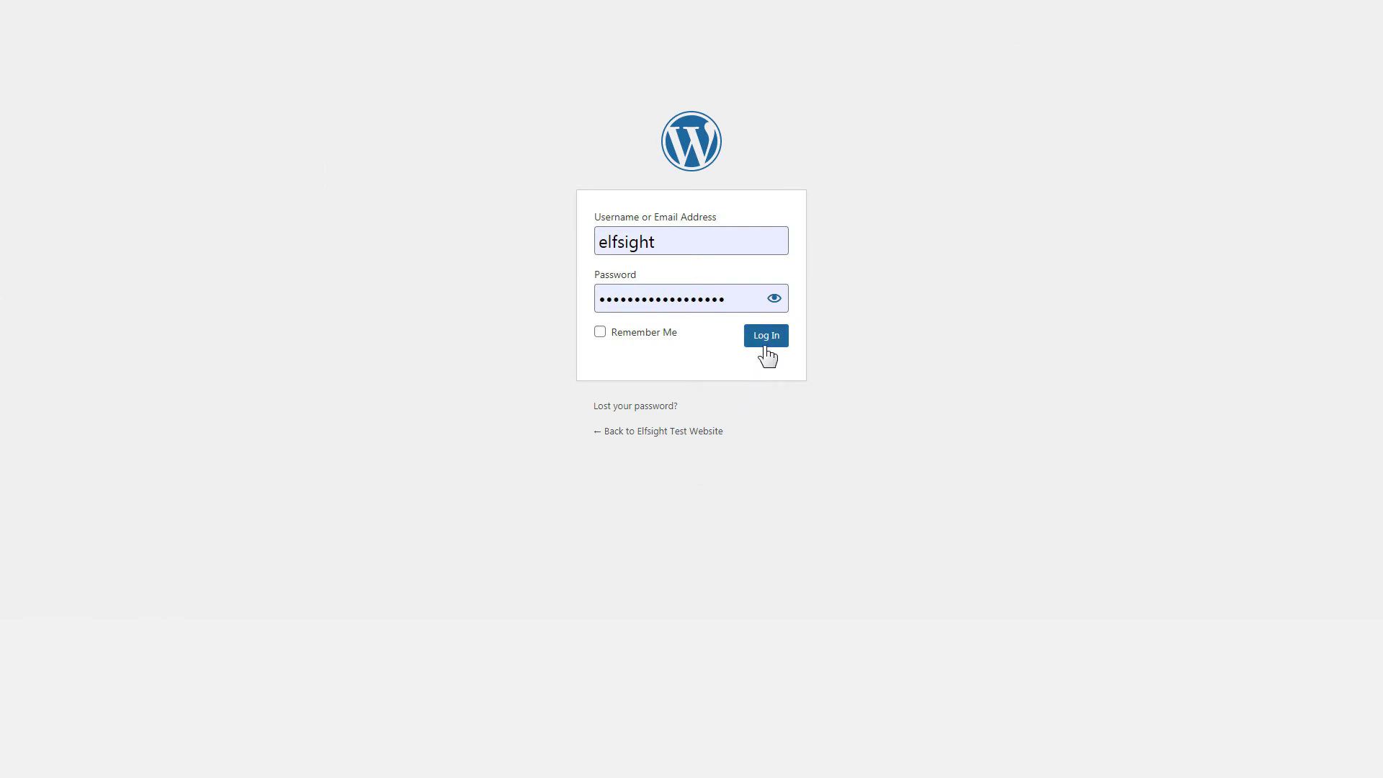
Log in to WordPress and go to Pages > All Pages
left_click(764, 344)
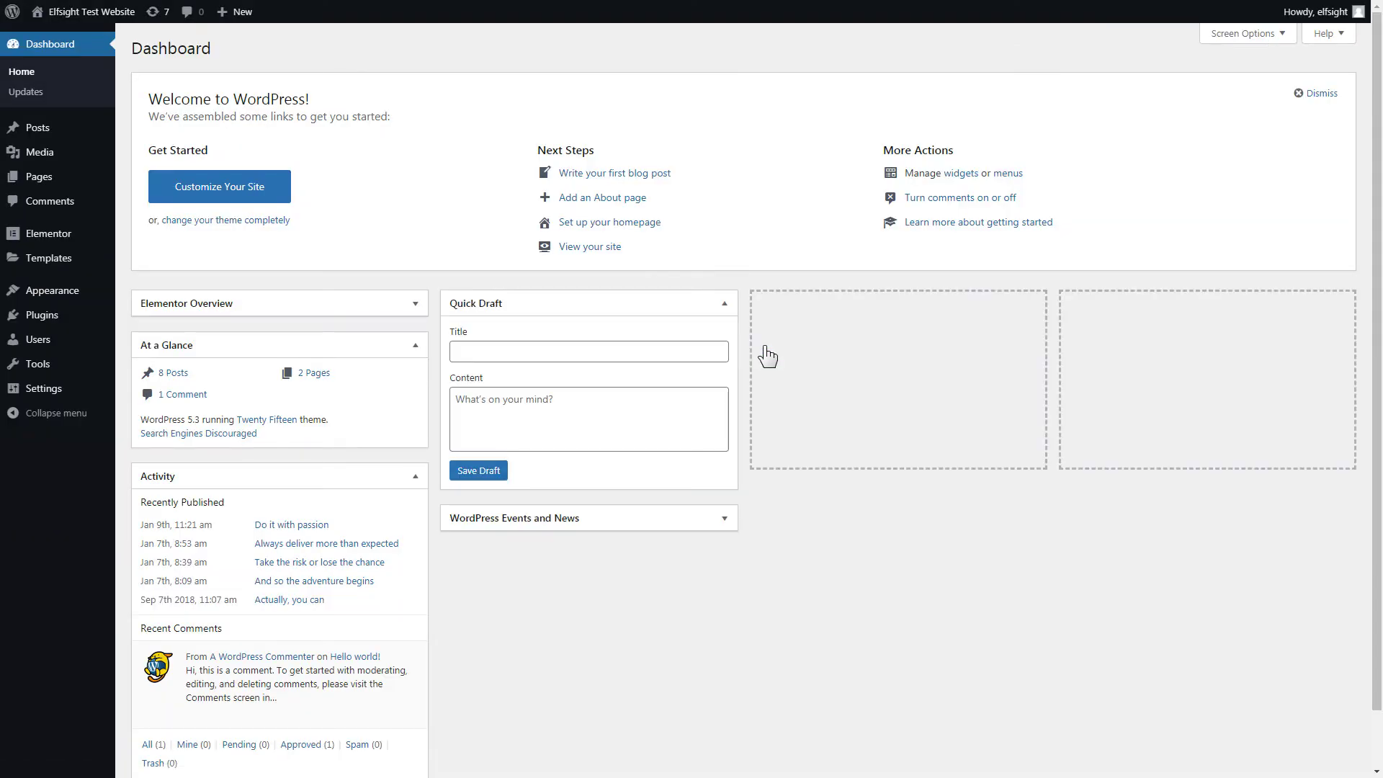
mouse_move(39, 176)
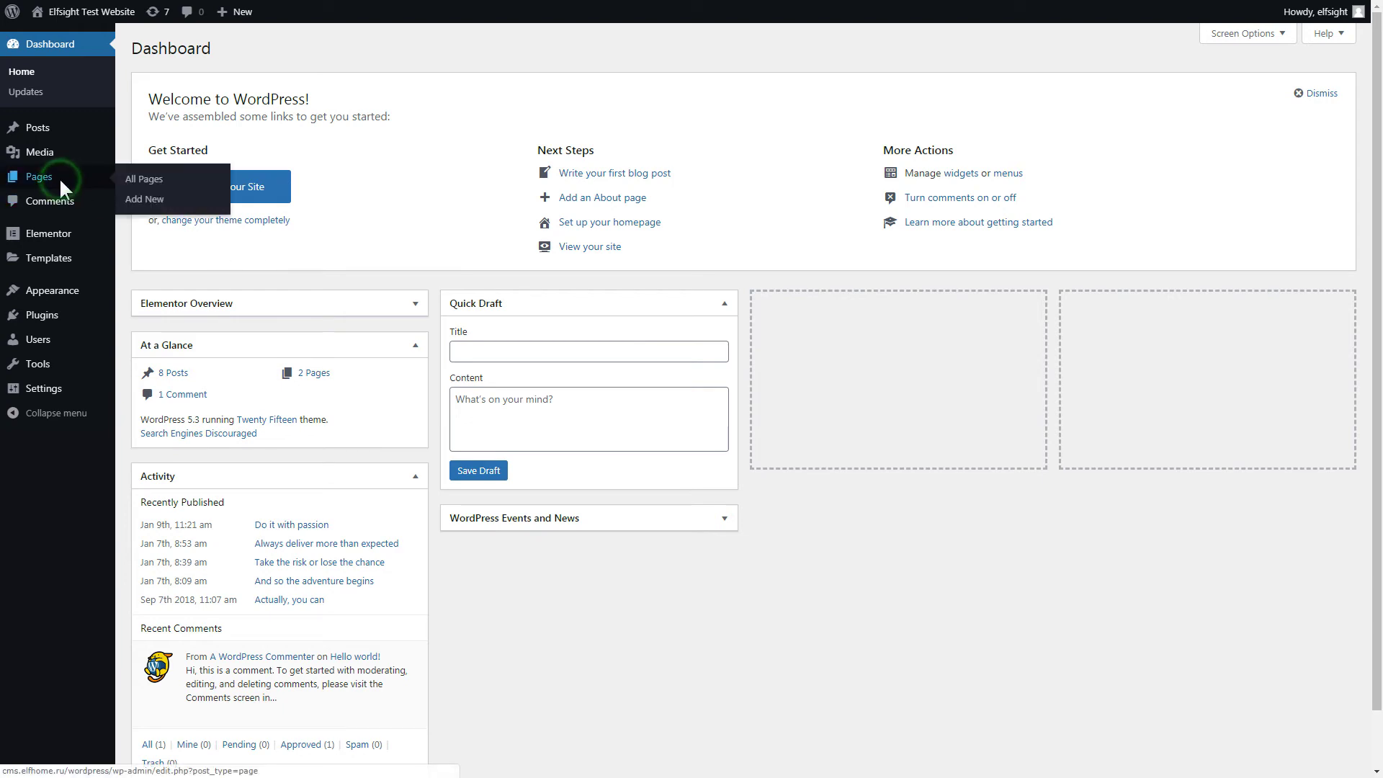
left_click(59, 178)
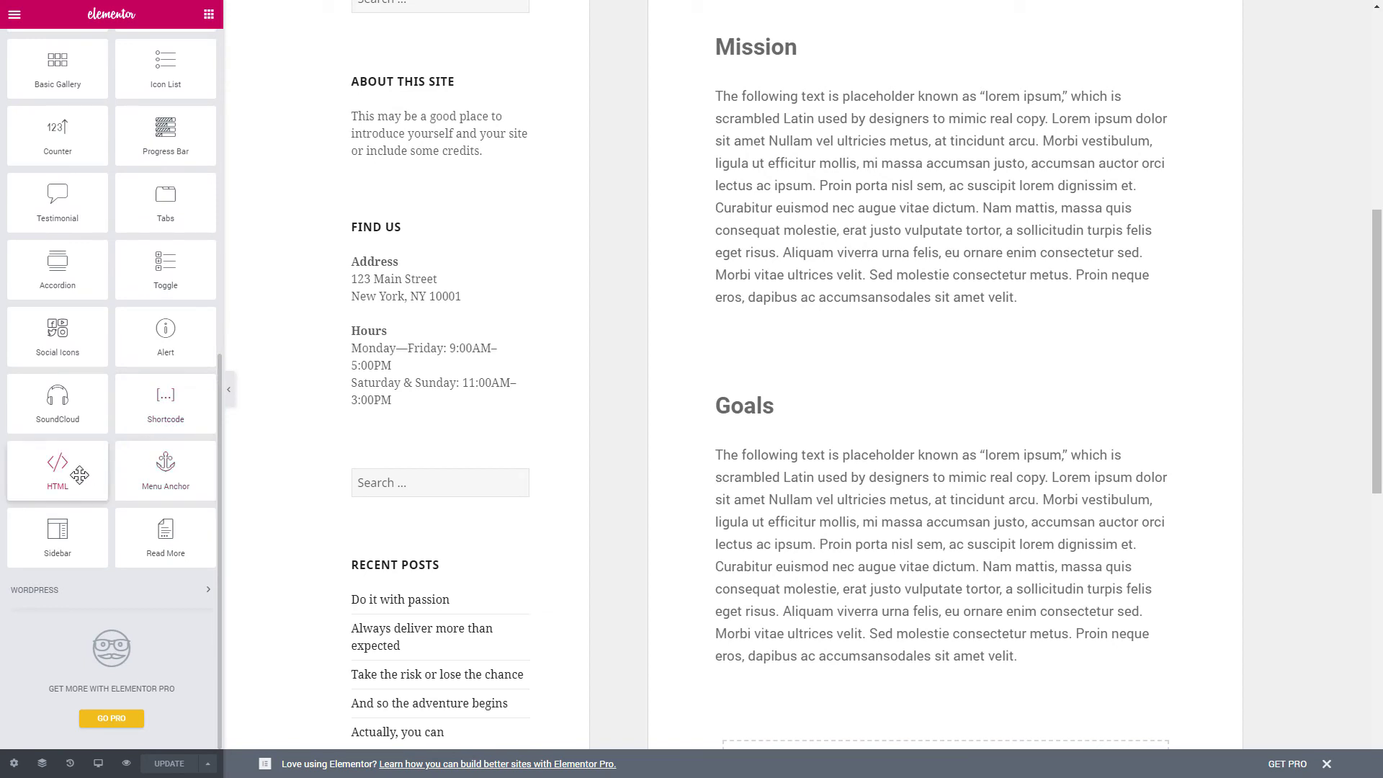
Place an HTML block between Mission and Goals, paste the Elfsight code, and update the page
left_click_drag(78, 474, 905, 357)
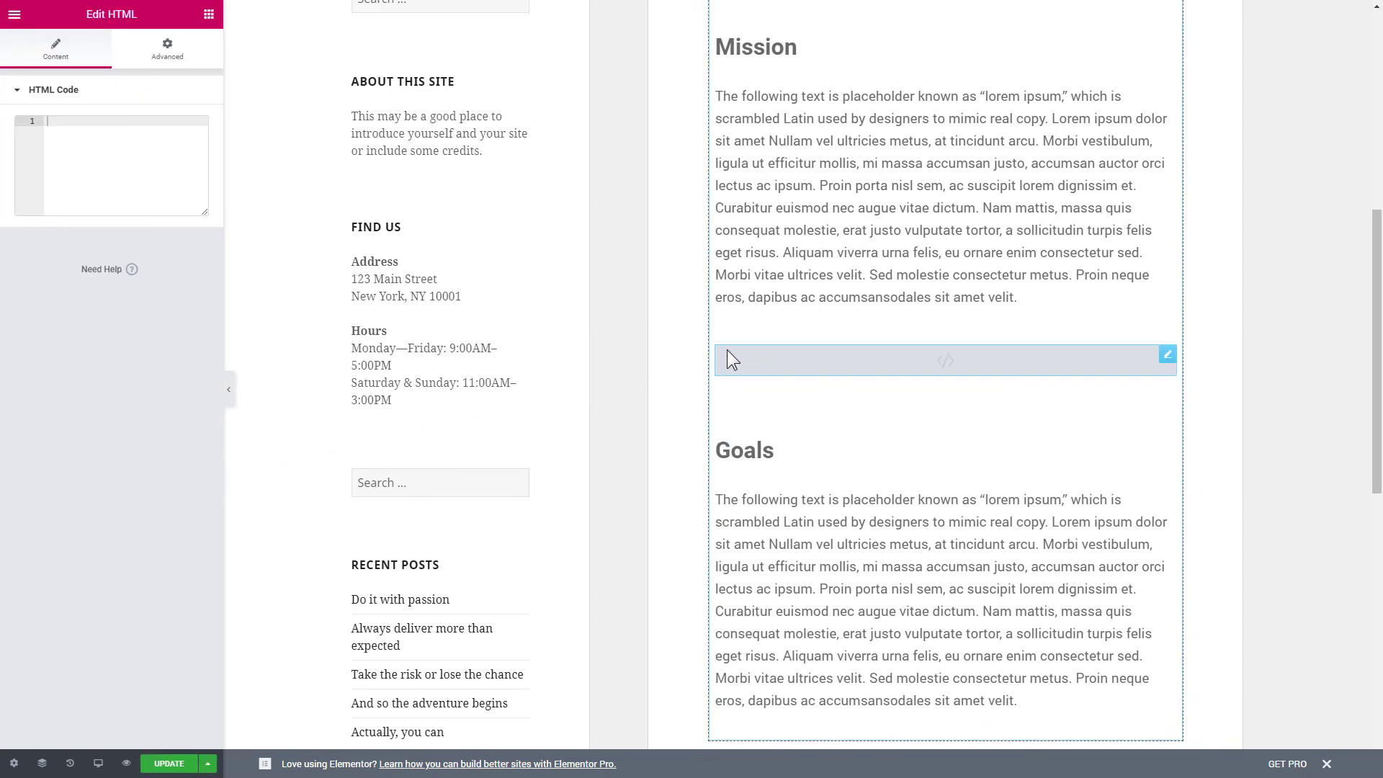
right_click(110, 160)
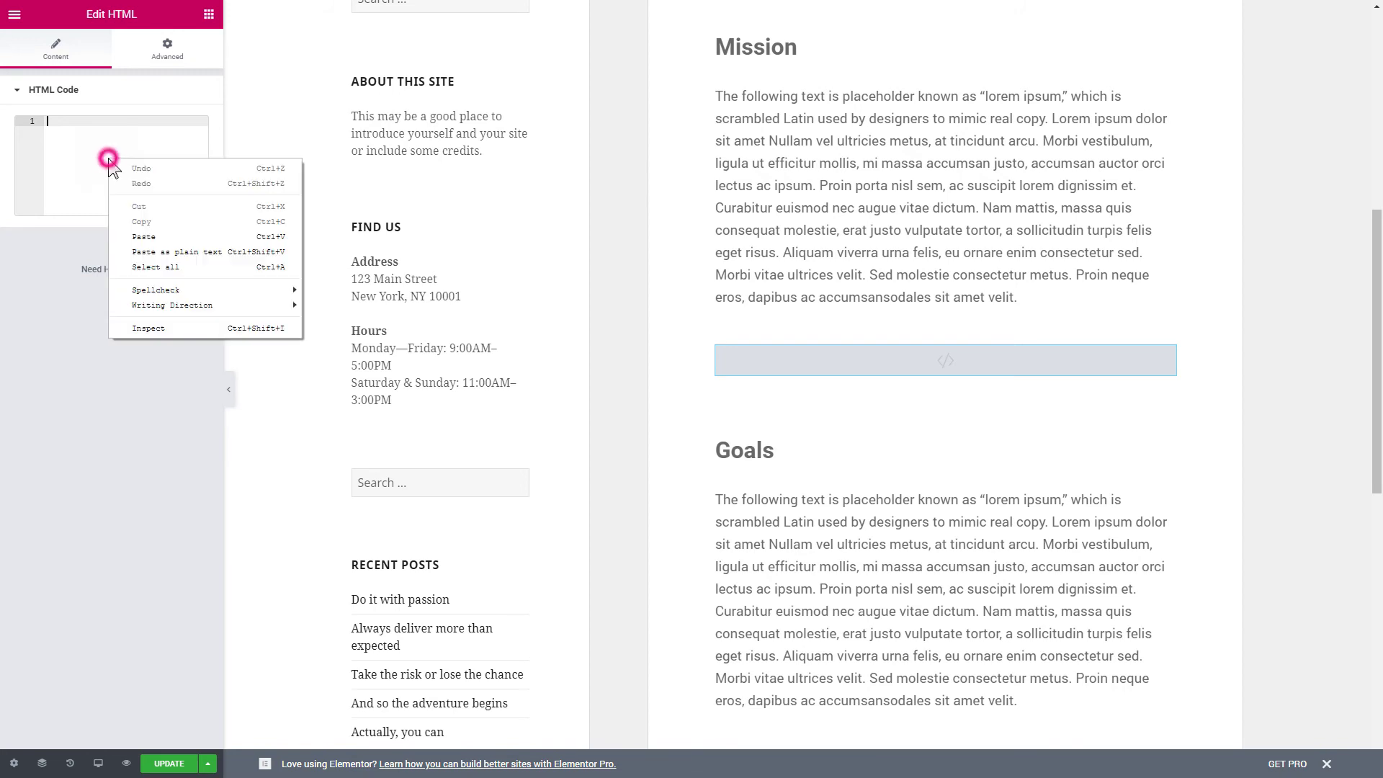
left_click(160, 236)
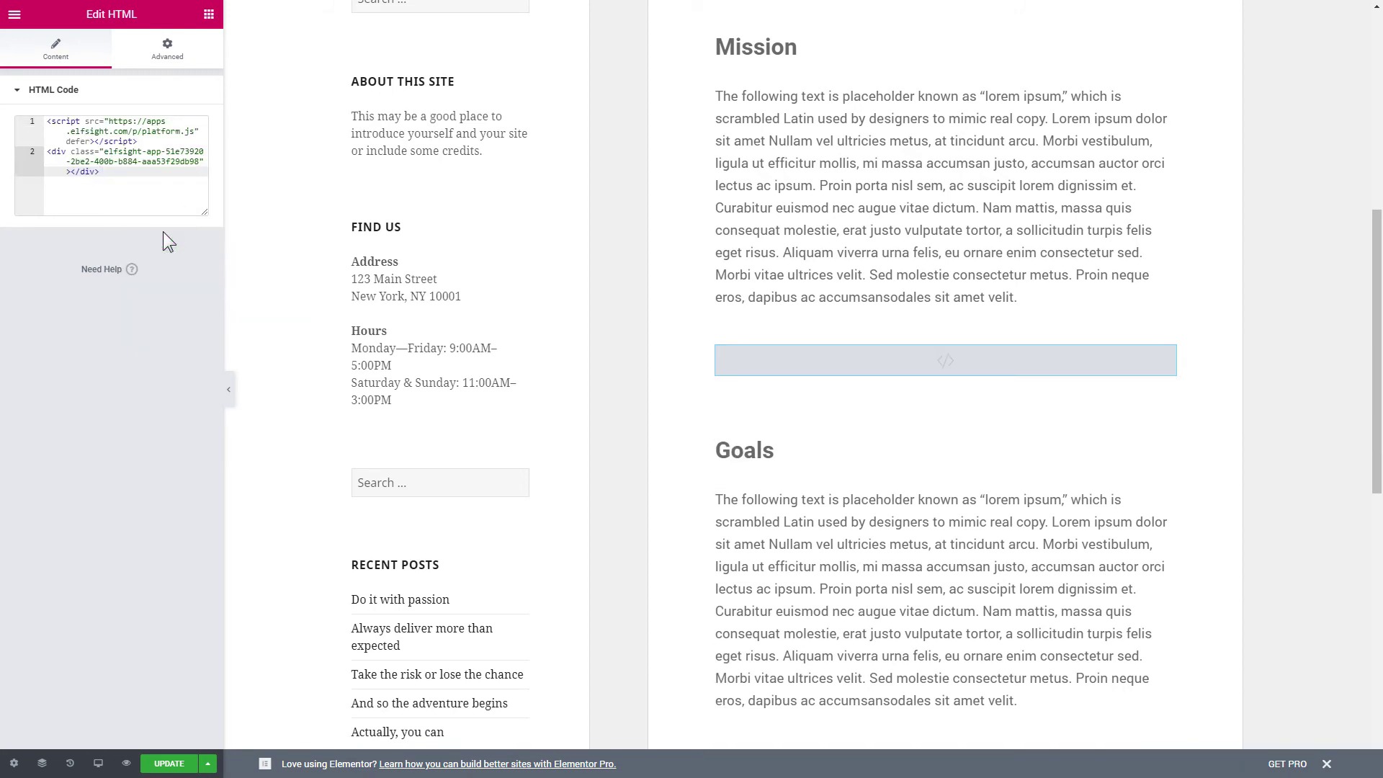
left_click(186, 763)
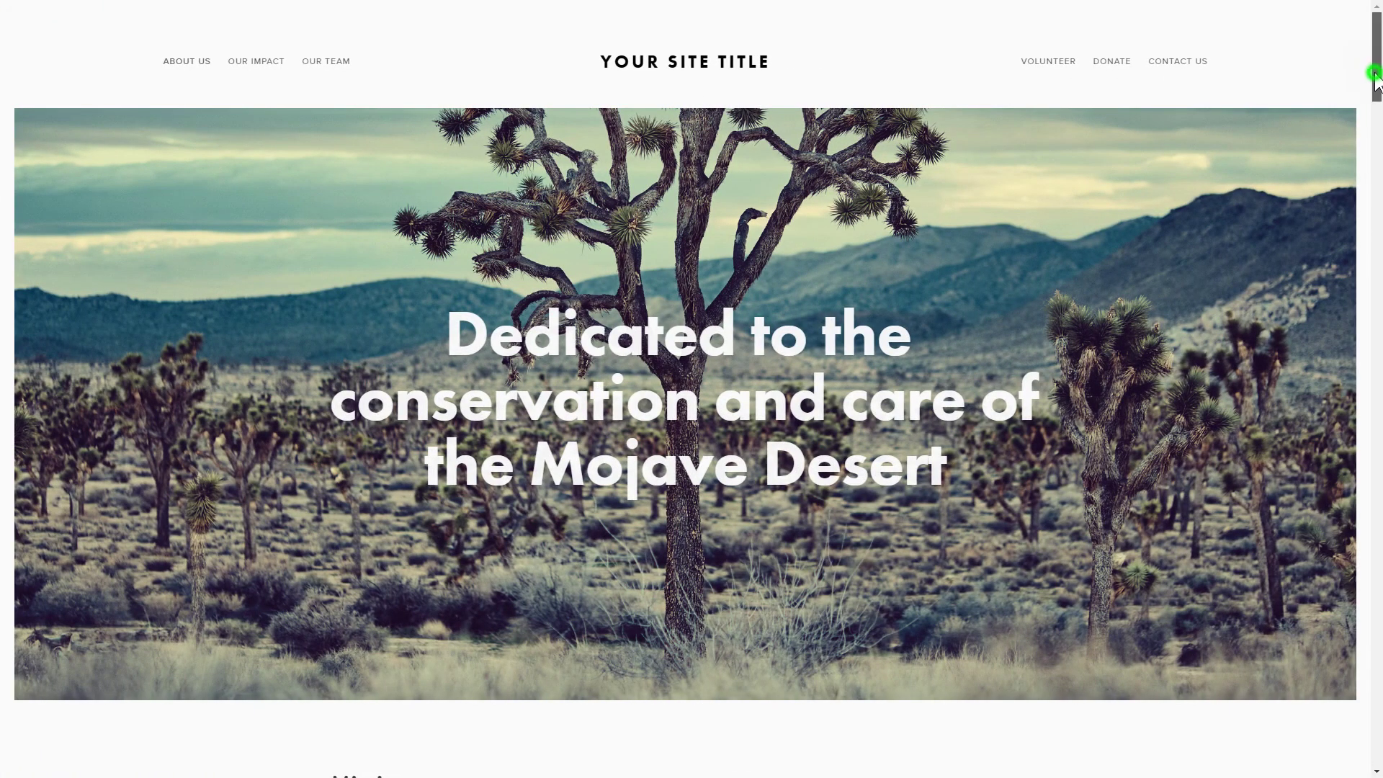
left_click_drag(1377, 54, 1377, 162)
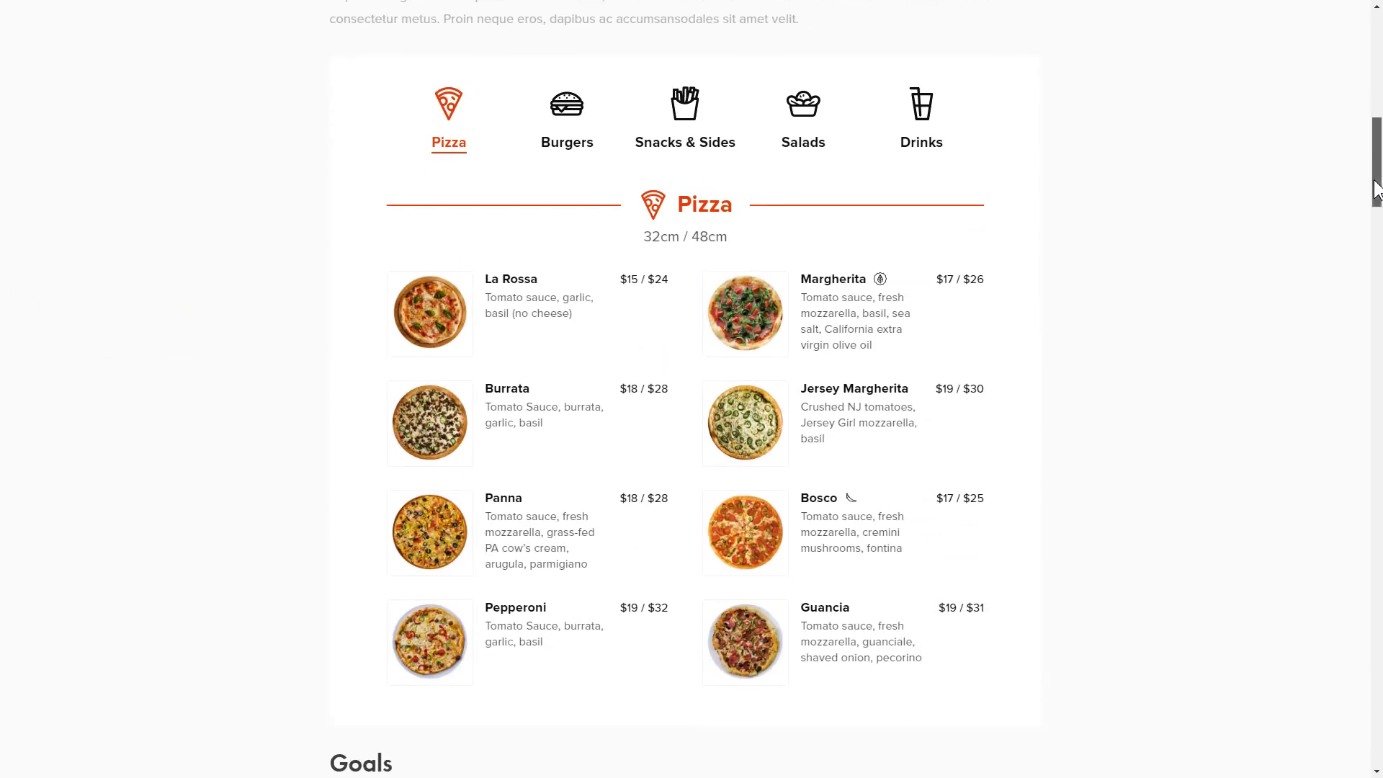
Try the Snacks & Sides, Burgers and Pizza tabs, then browse back from La Rossa
left_click(681, 132)
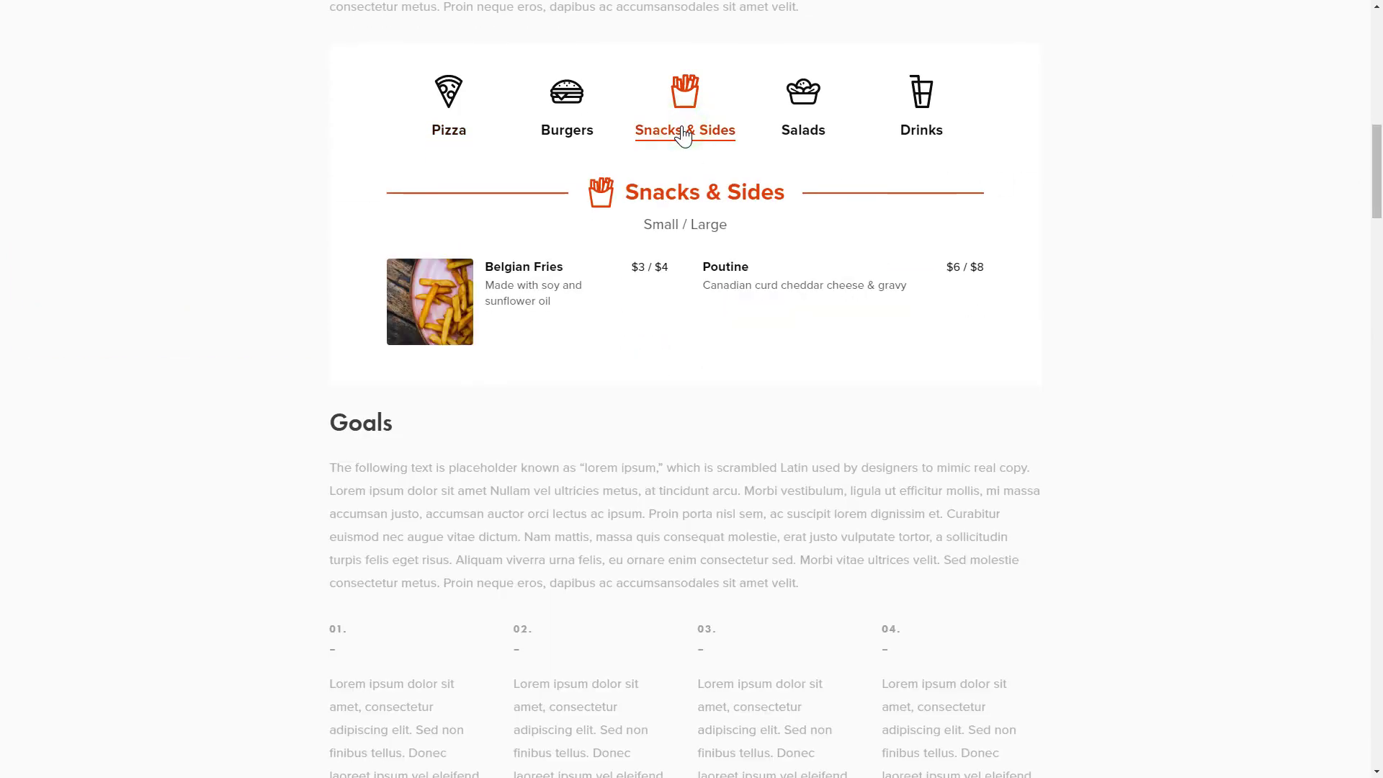
left_click(570, 126)
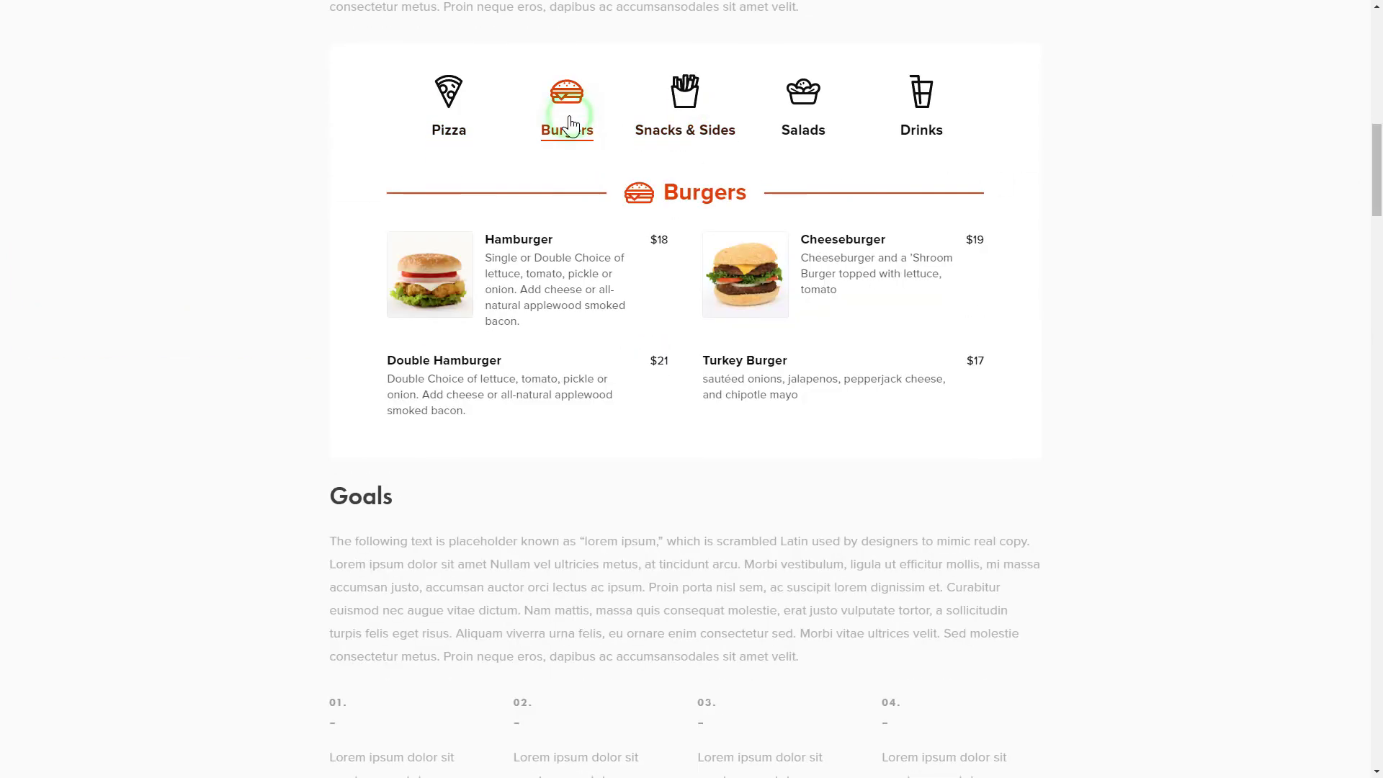
left_click(449, 129)
left_click(508, 301)
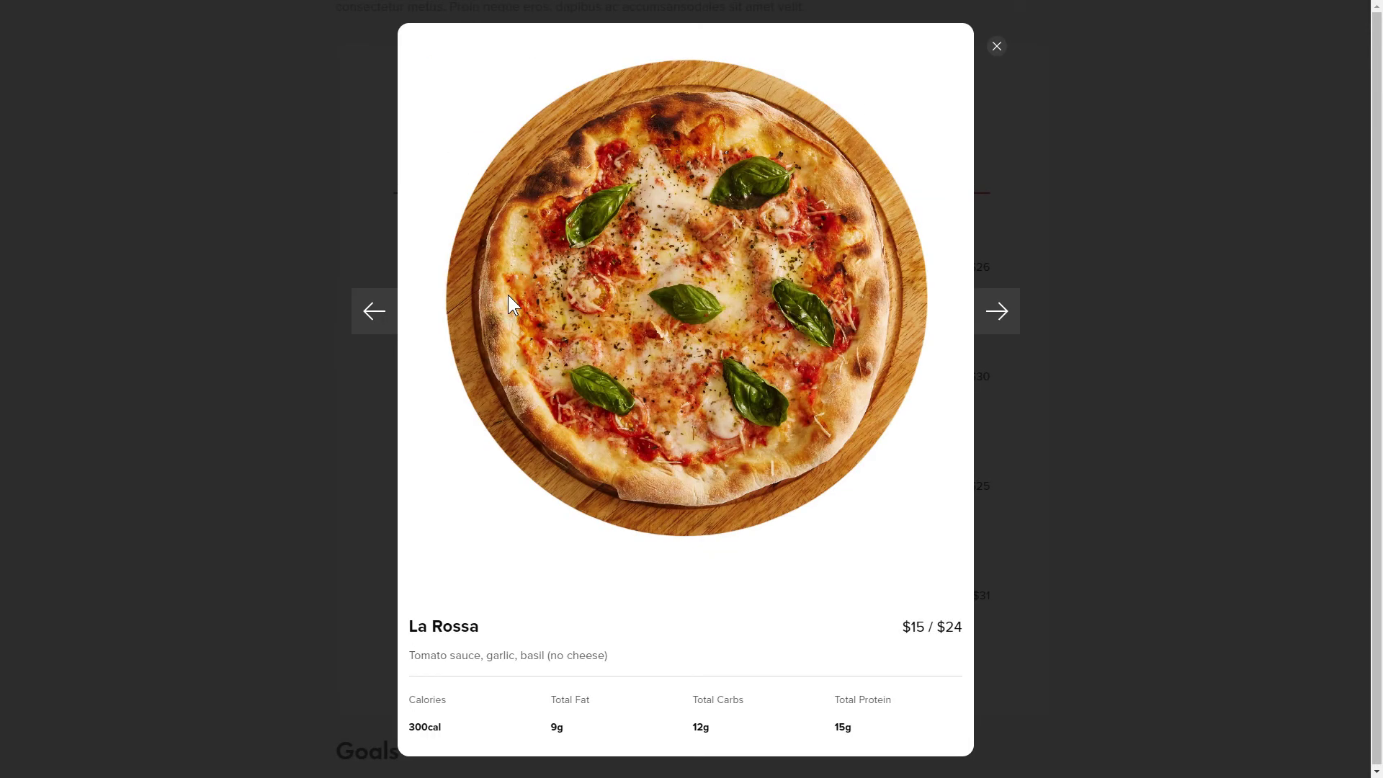
left_click(371, 314)
left_click(371, 314)
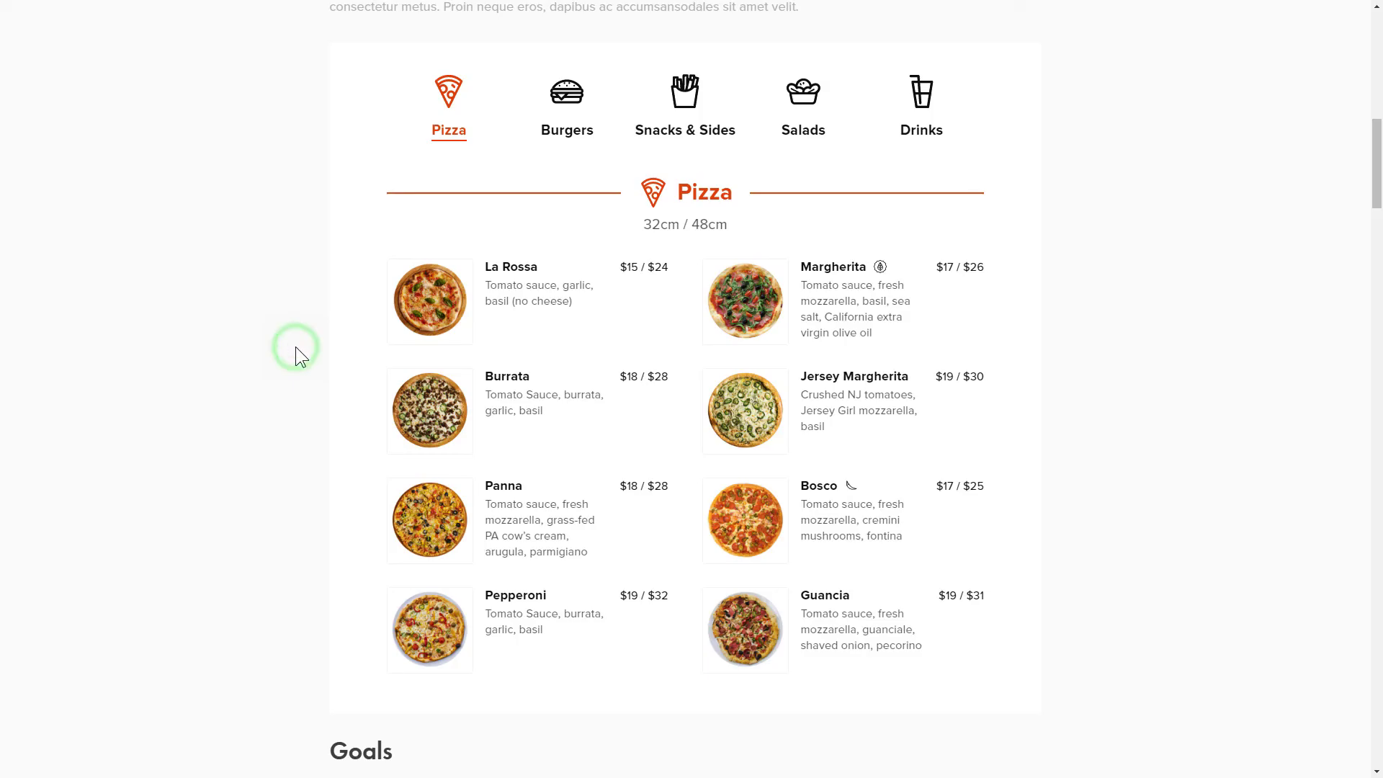